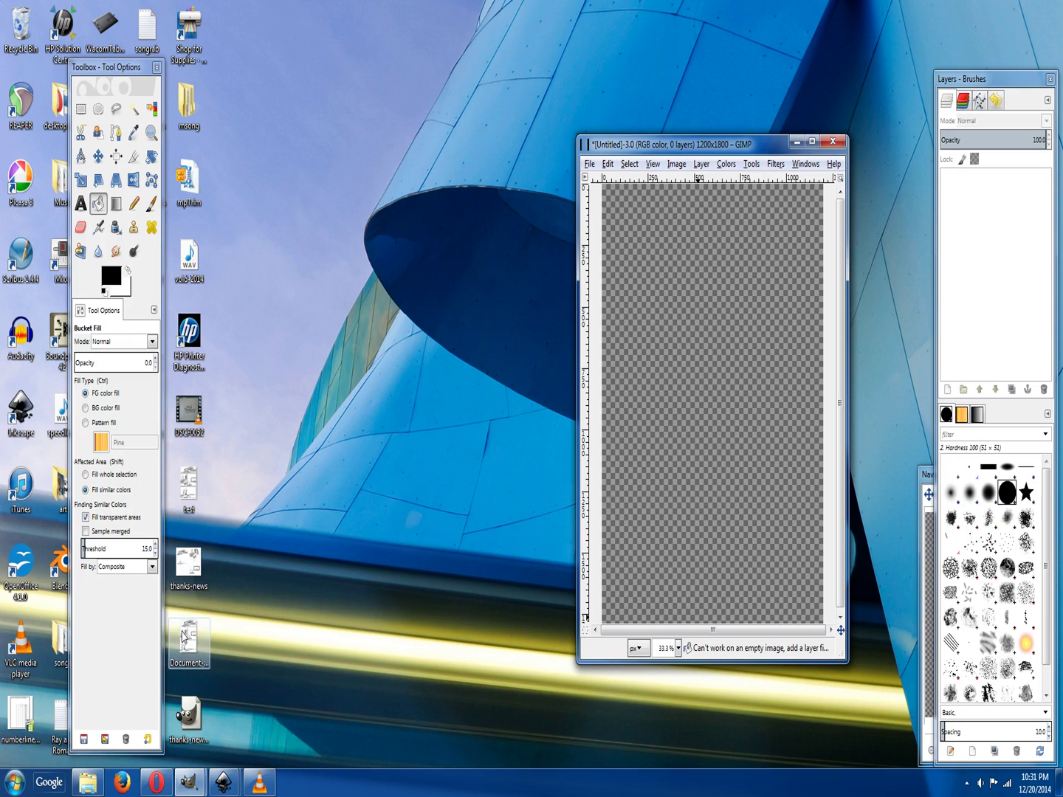
Drag Document-1-page001 into the empty image as a sketch layer.
left_click(186, 636)
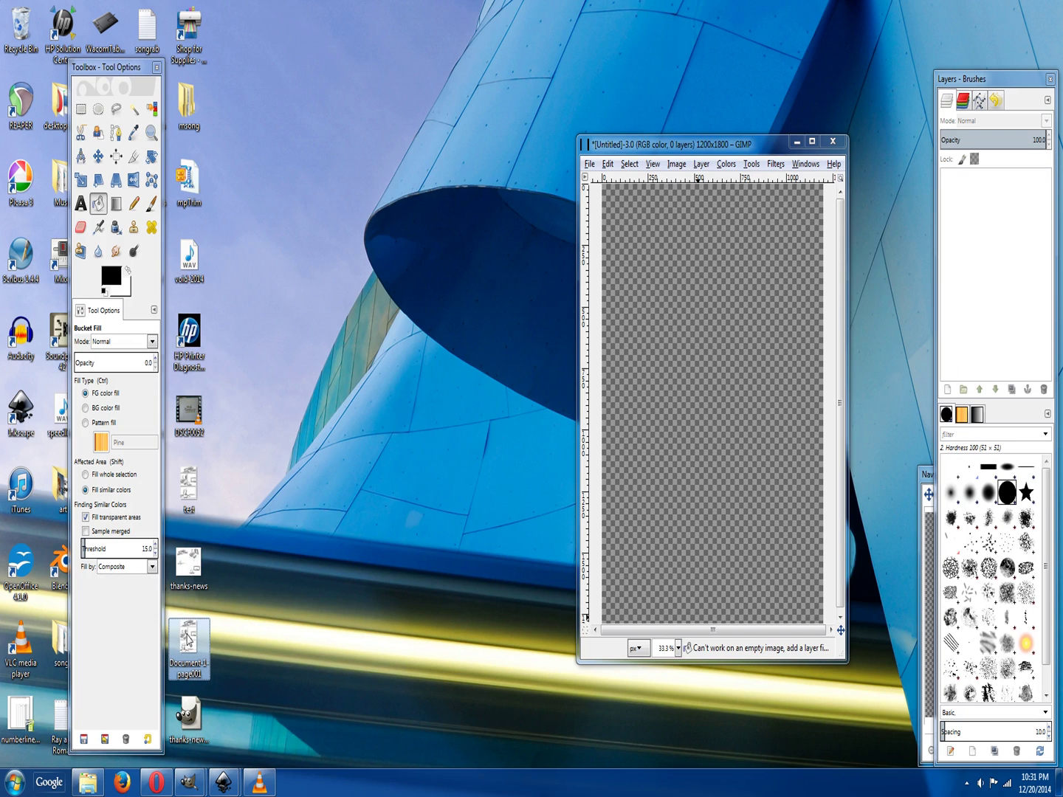
left_click_drag(188, 641, 683, 442)
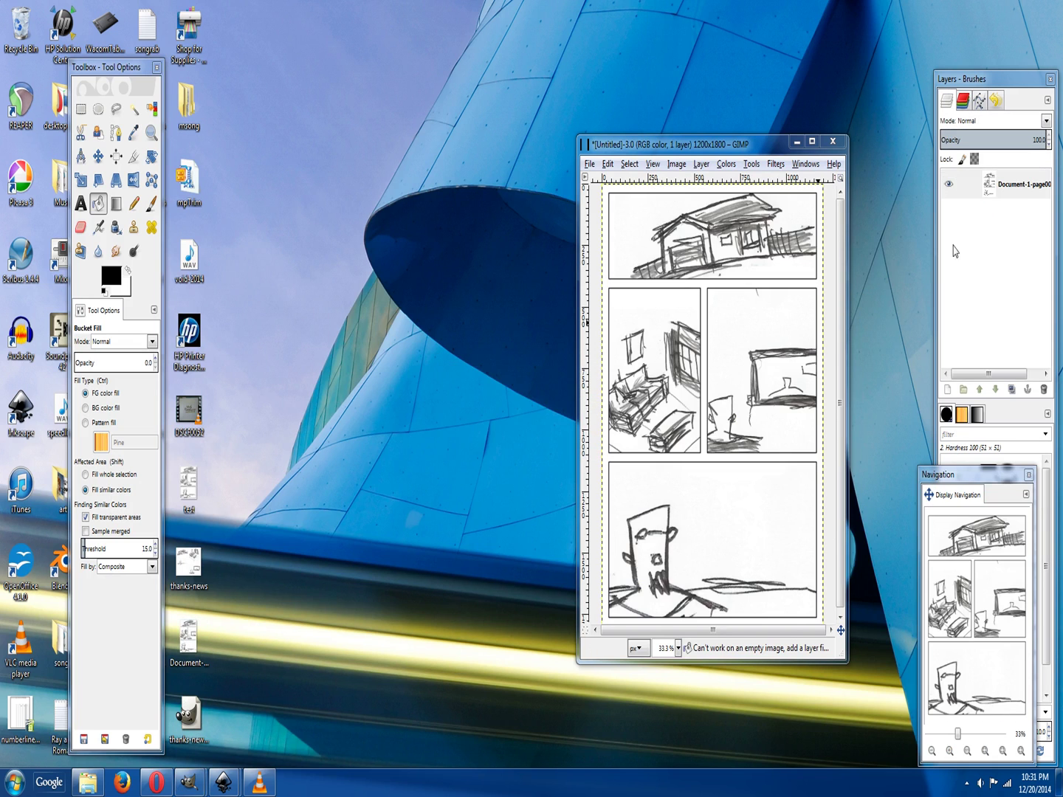
left_click(1025, 187)
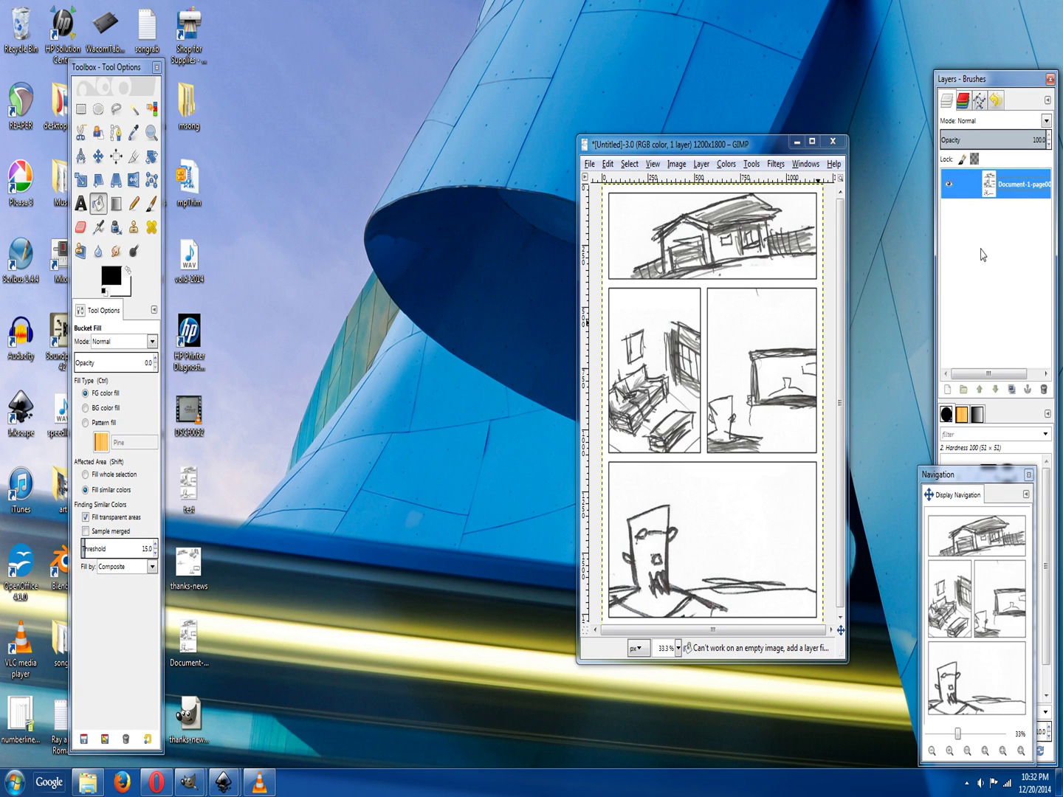
Add a white-filled layer and raise the sketch layer above it.
left_click(950, 388)
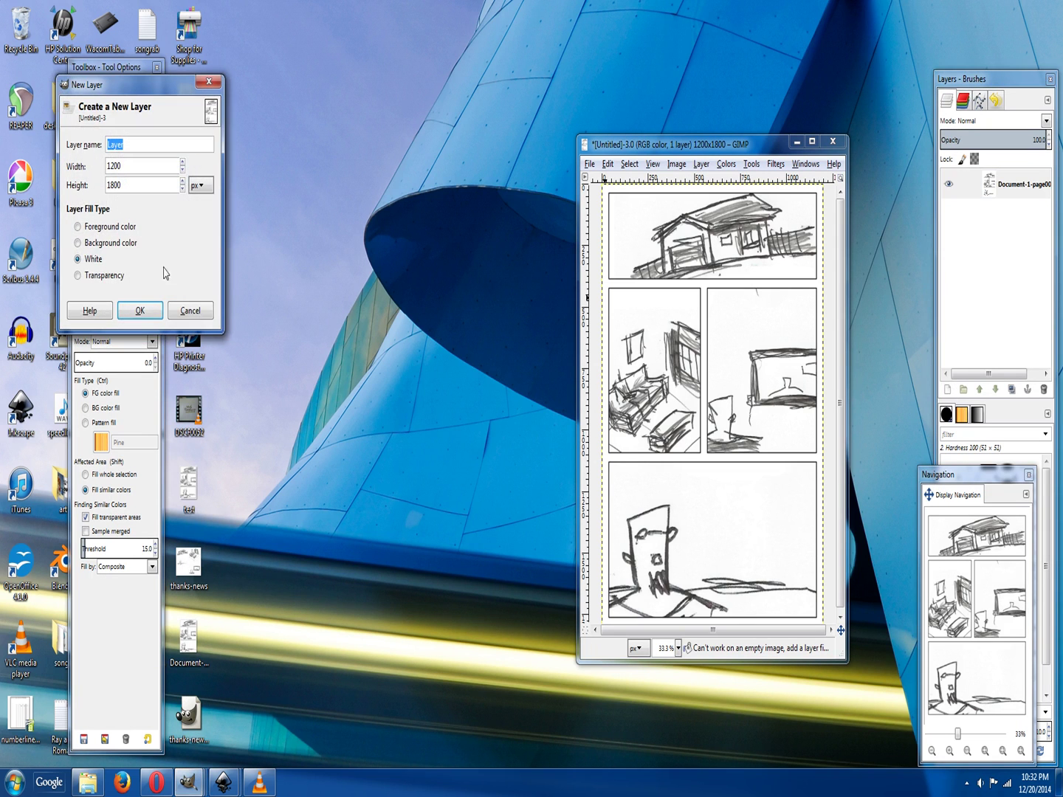
left_click(139, 309)
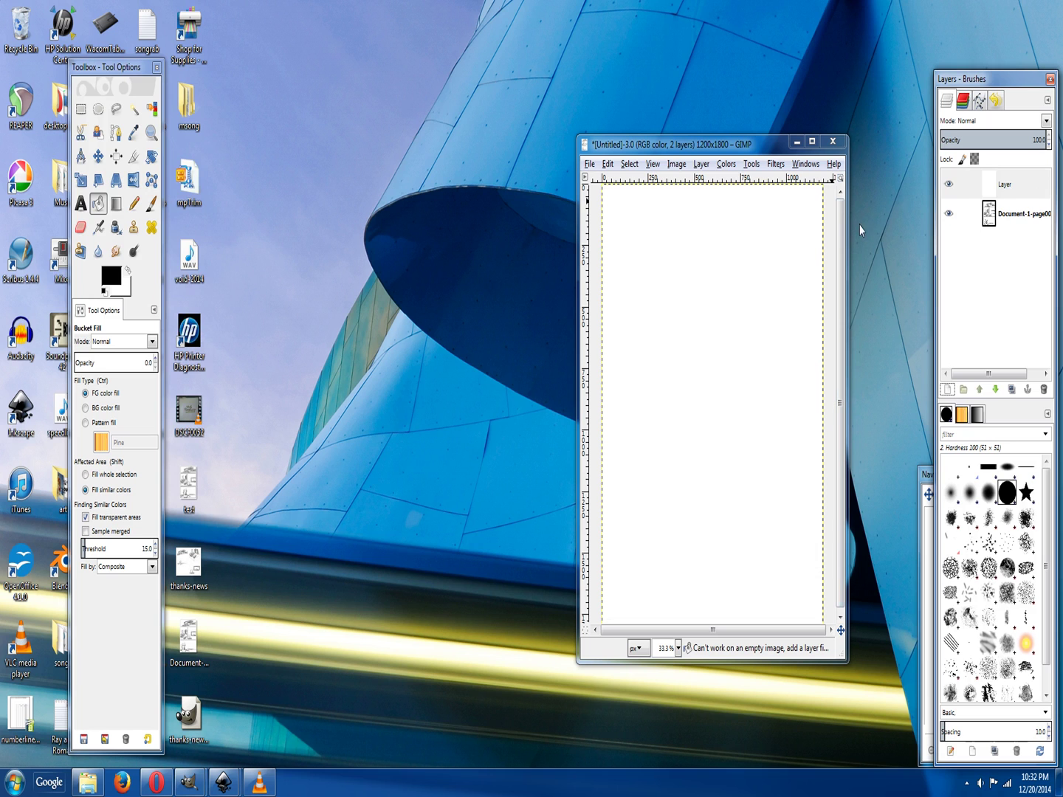
left_click(1009, 216)
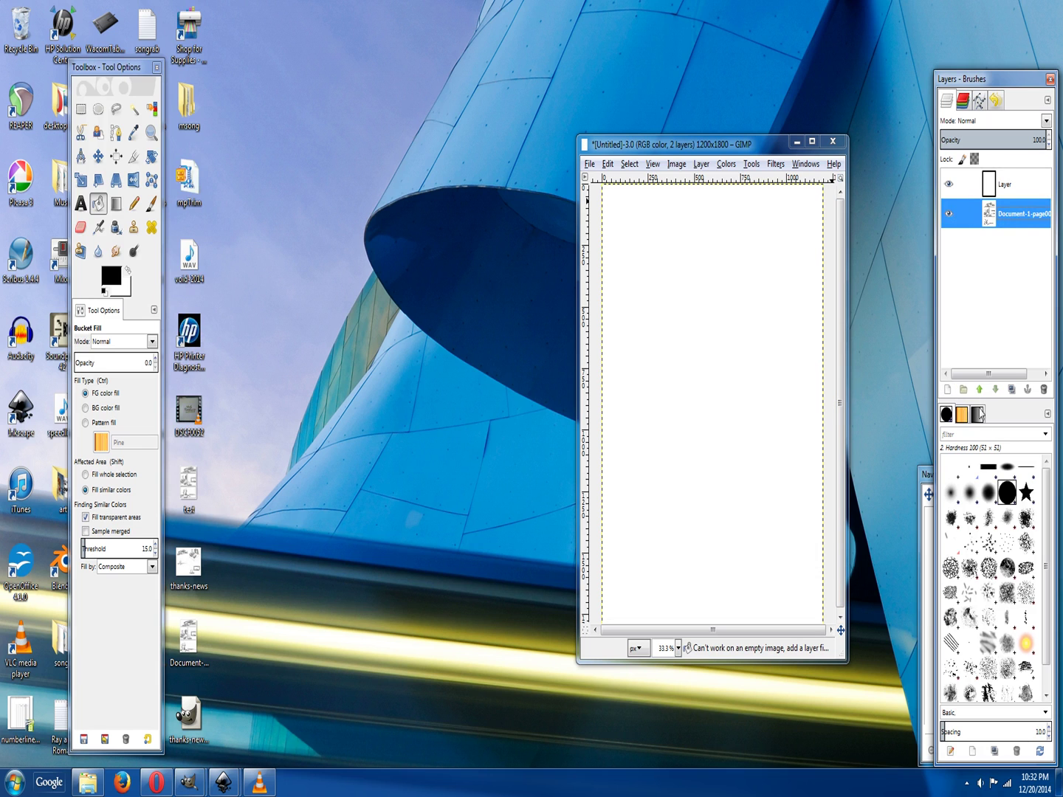
left_click(980, 389)
left_click(1002, 186)
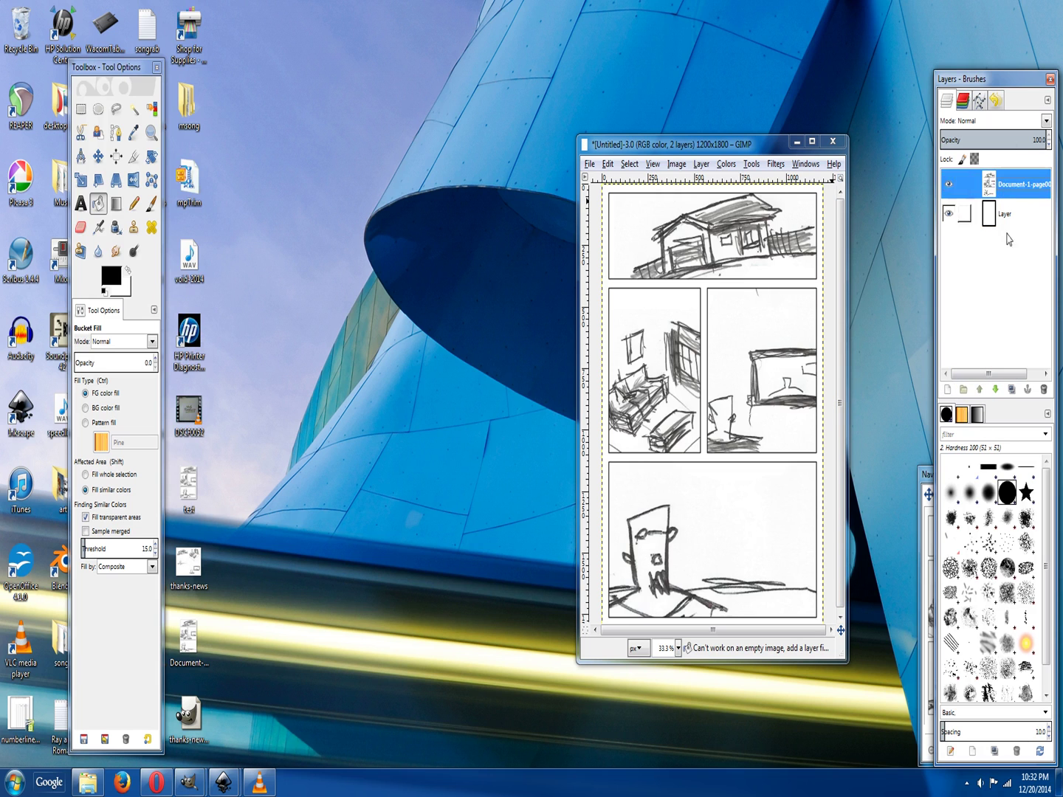
left_click(1007, 236)
left_click(1006, 179)
Fuzzy-select the white margin and gutters, then grow the selection slightly.
left_click(134, 109)
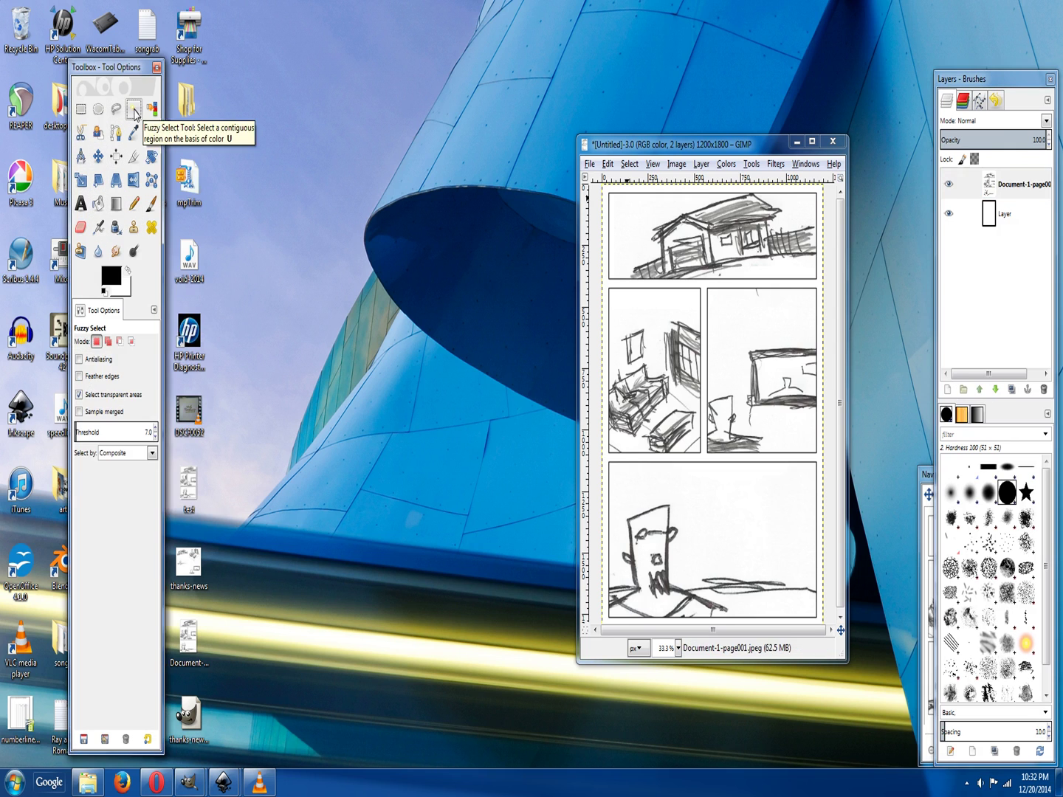
left_click(608, 287)
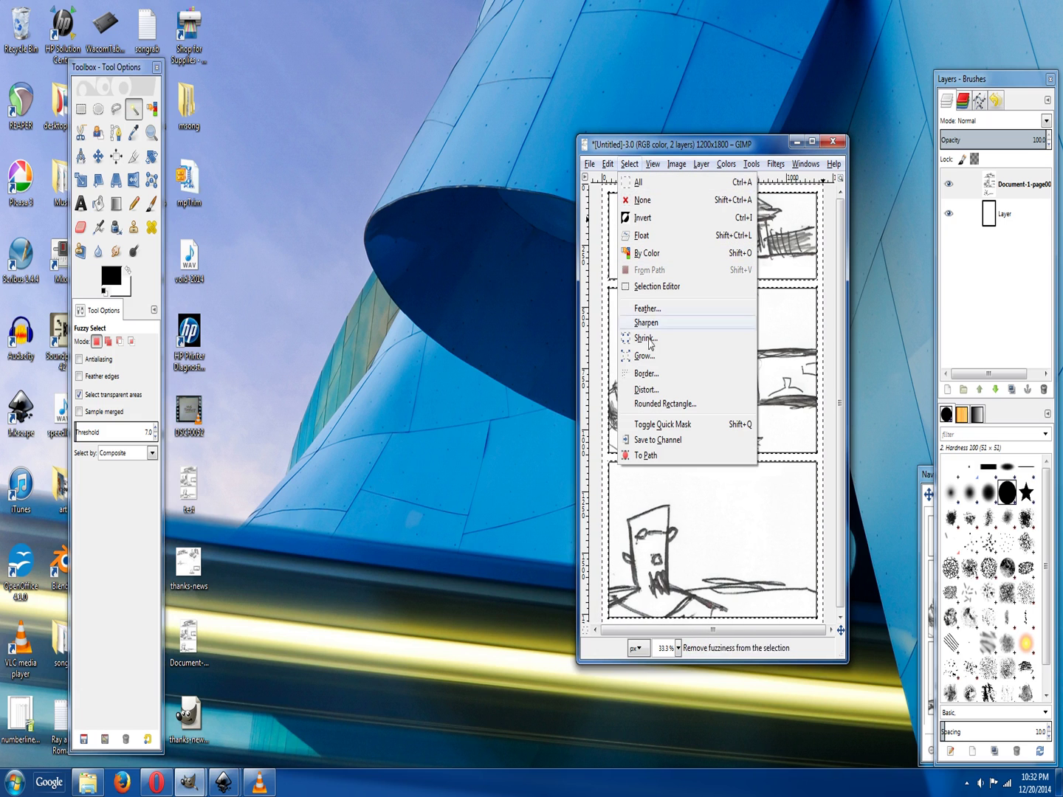
left_click(643, 356)
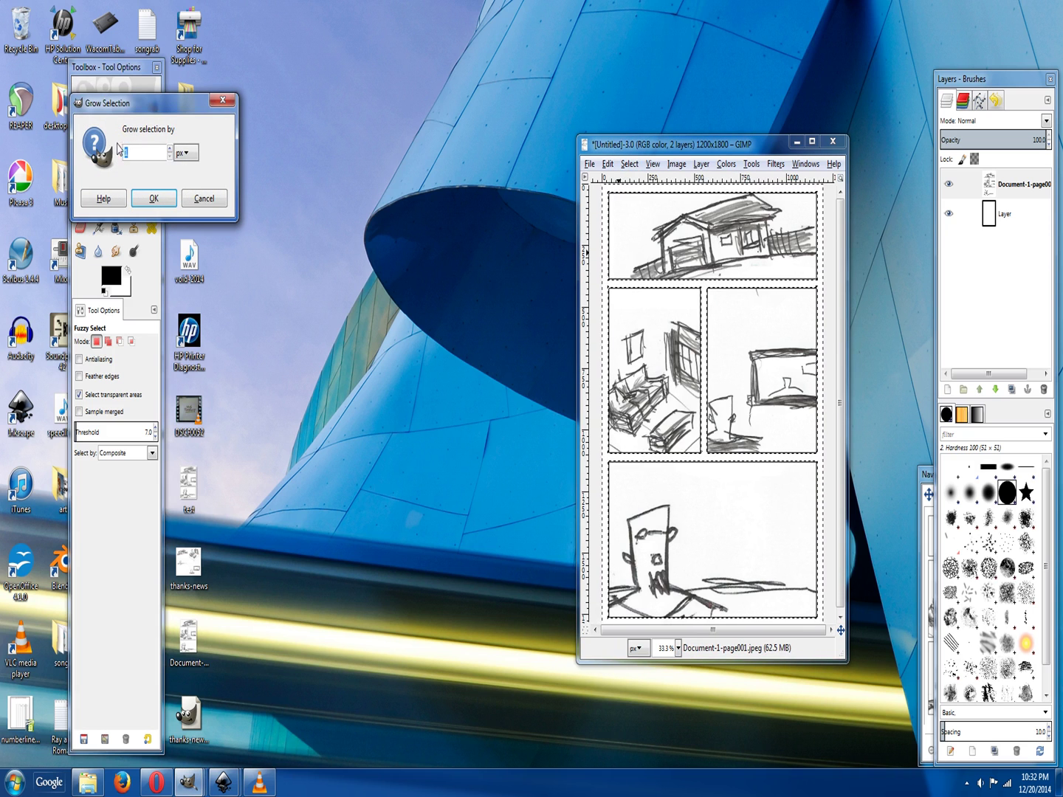
key("Return")
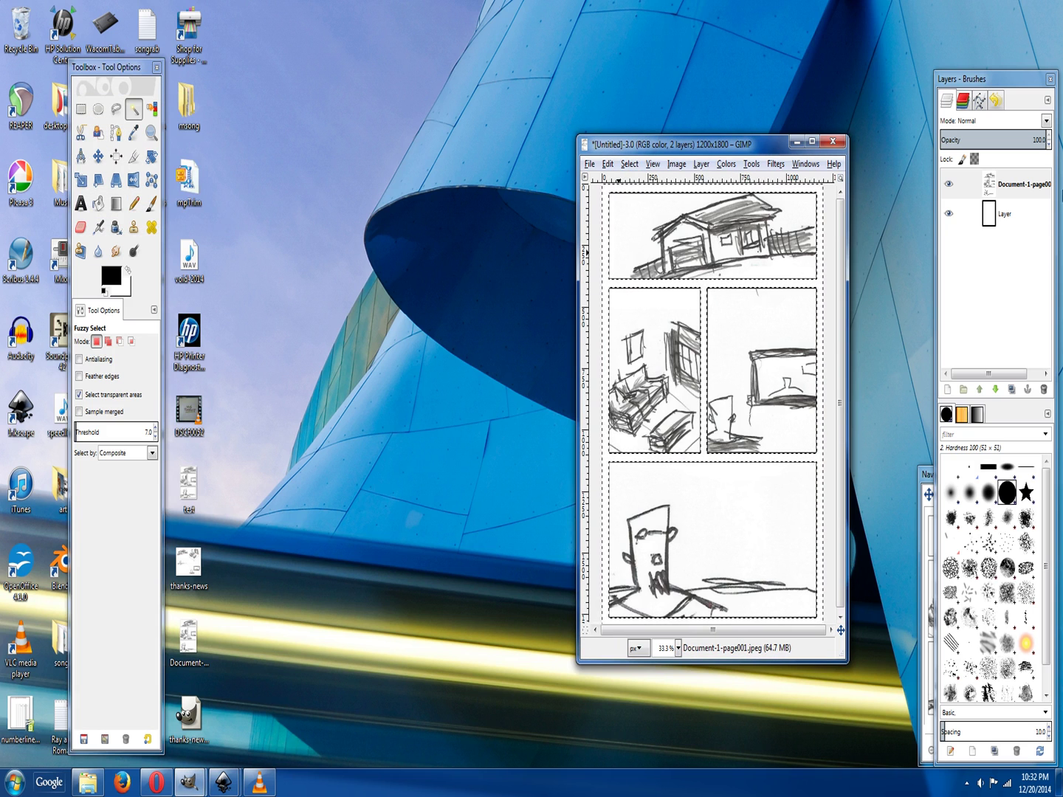
Add a new transparent layer above the white background layer.
left_click(1009, 216)
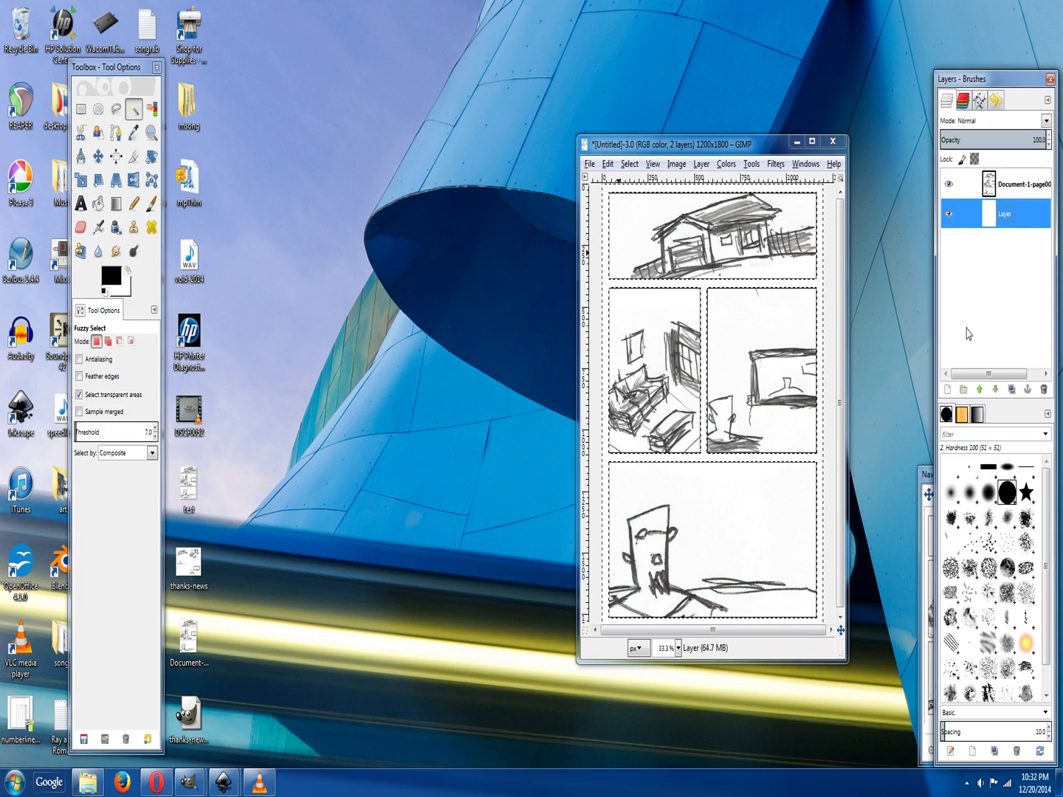
left_click(948, 389)
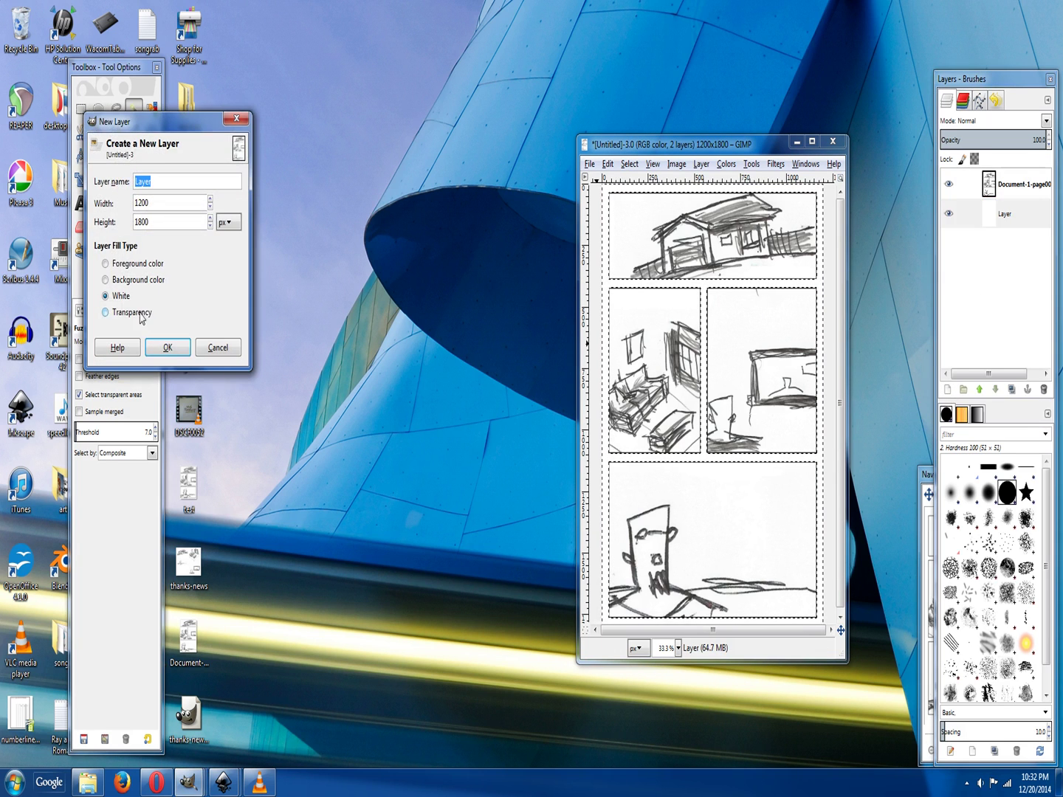
left_click(140, 313)
left_click(168, 347)
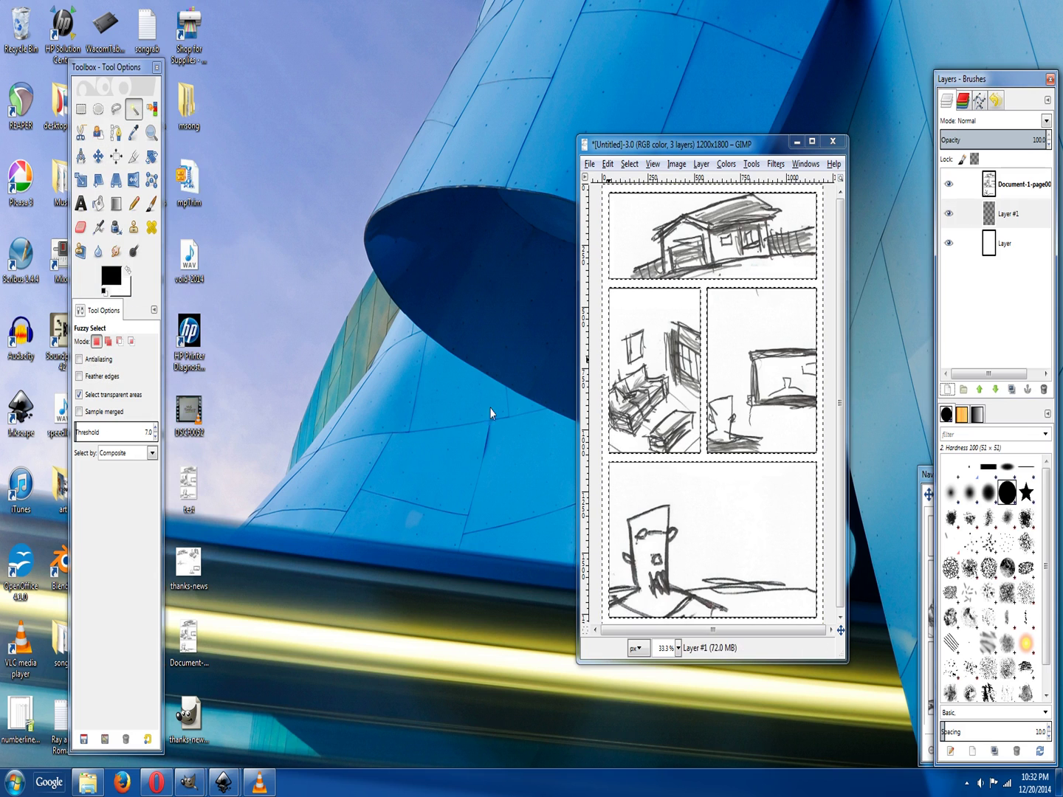
Bucket-fill the selected gutters with white at 100 opacity on Layer #1.
left_click(98, 204)
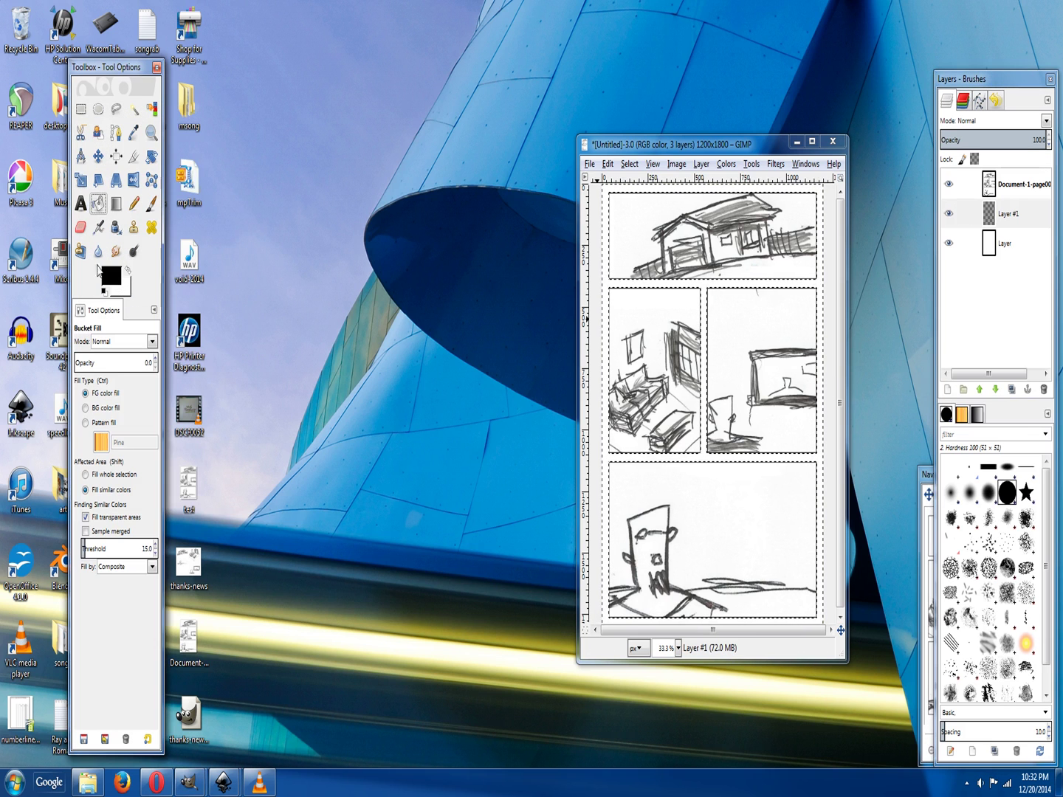
left_click(128, 272)
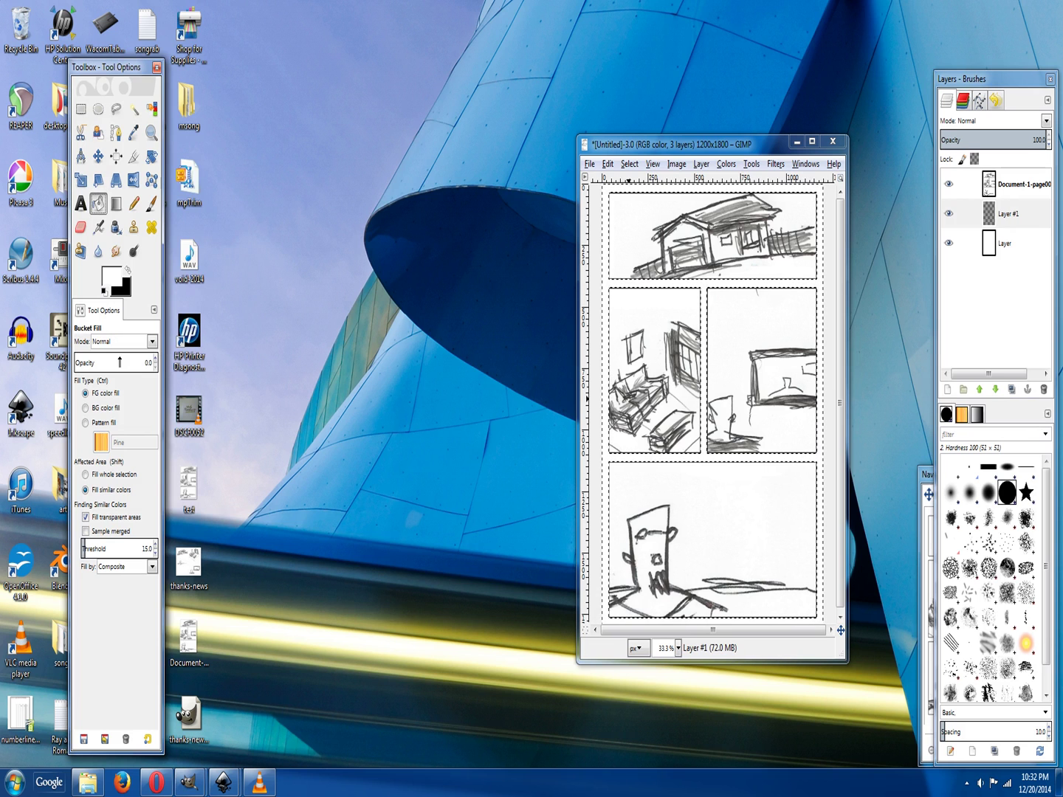
left_click_drag(107, 362, 186, 368)
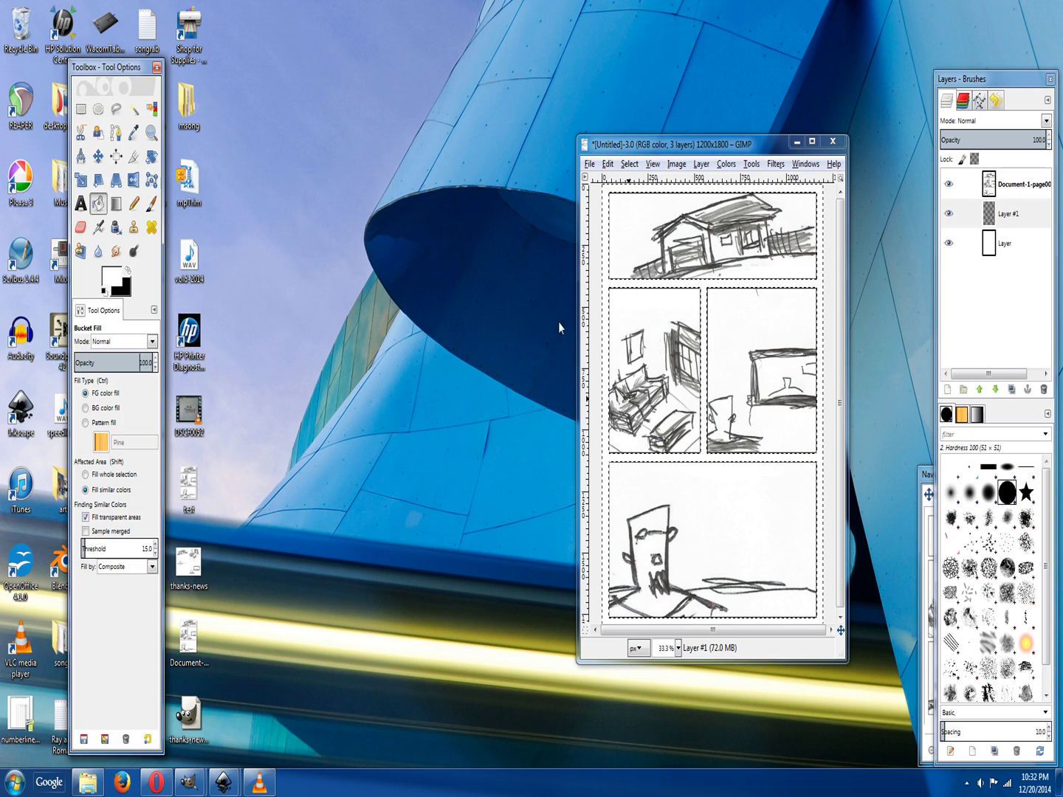
left_click(701, 287)
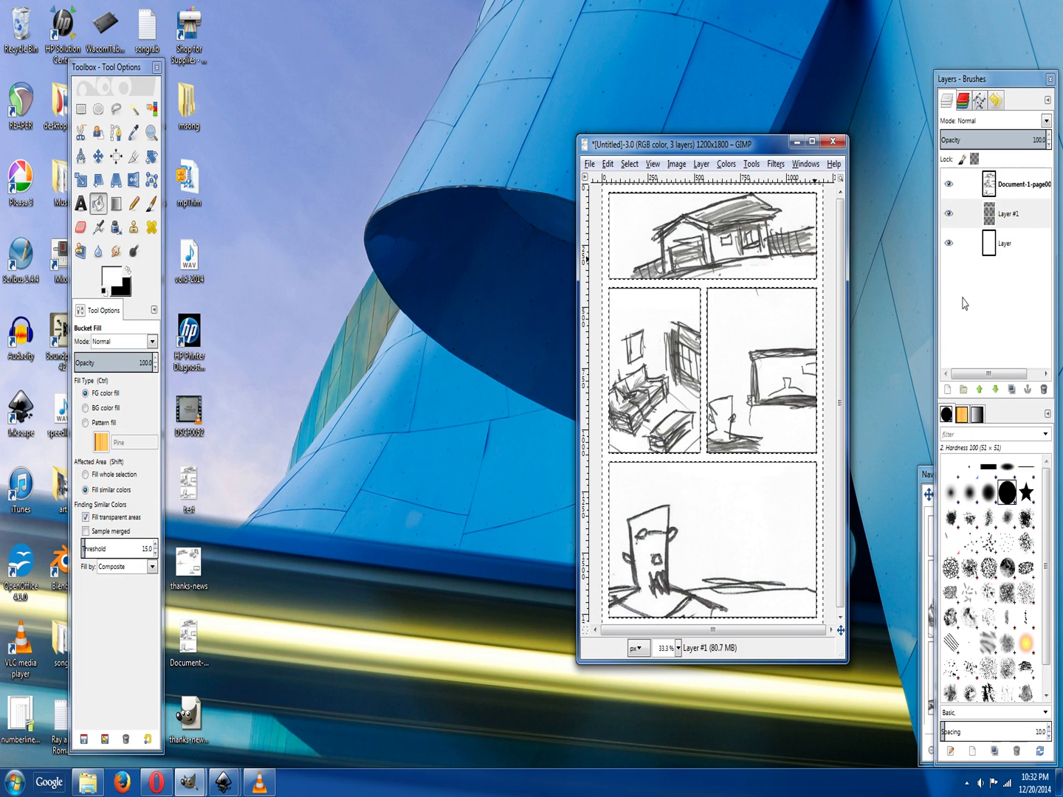
left_click(1003, 245)
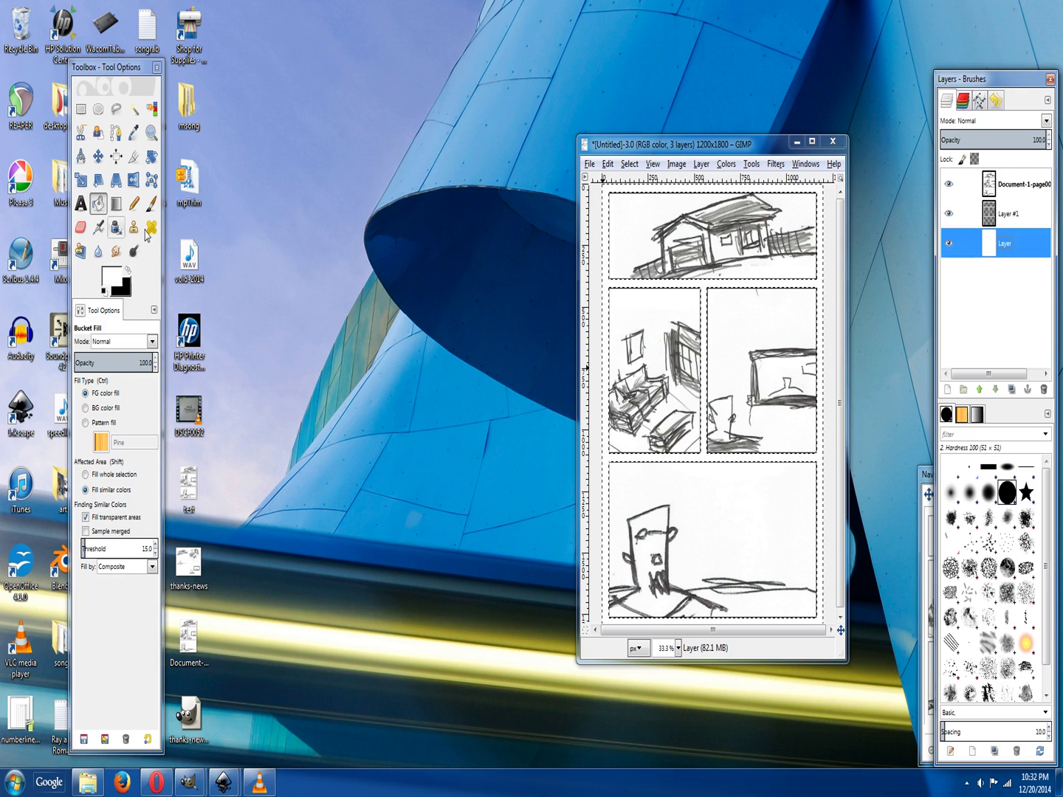
Set the foreground to blue-grey 77a5b6 and bucket-fill the bottom background layer with it.
left_click(126, 271)
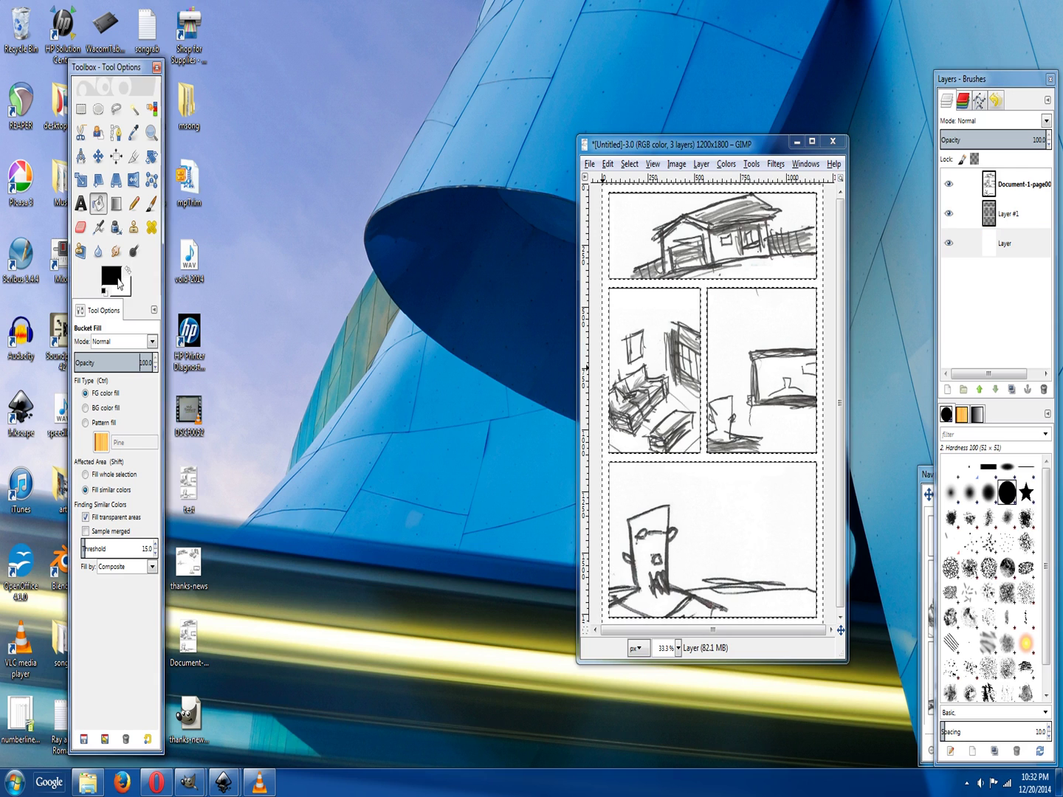
left_click(116, 280)
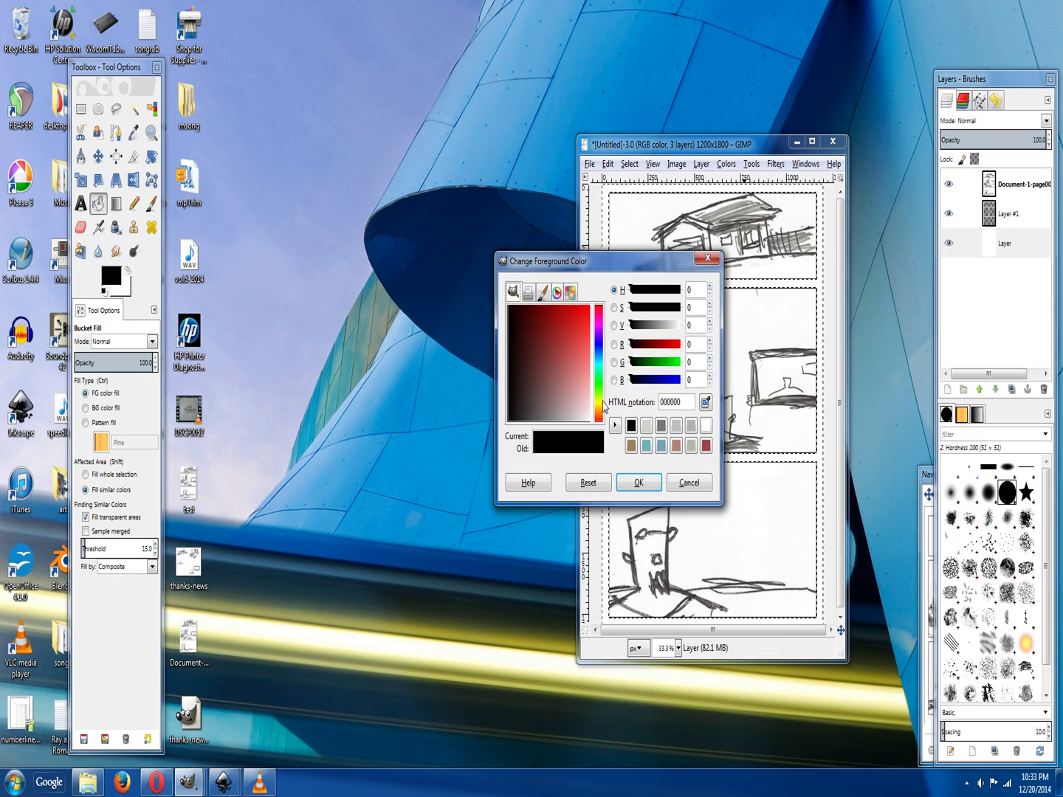
left_click(601, 396)
left_click(660, 445)
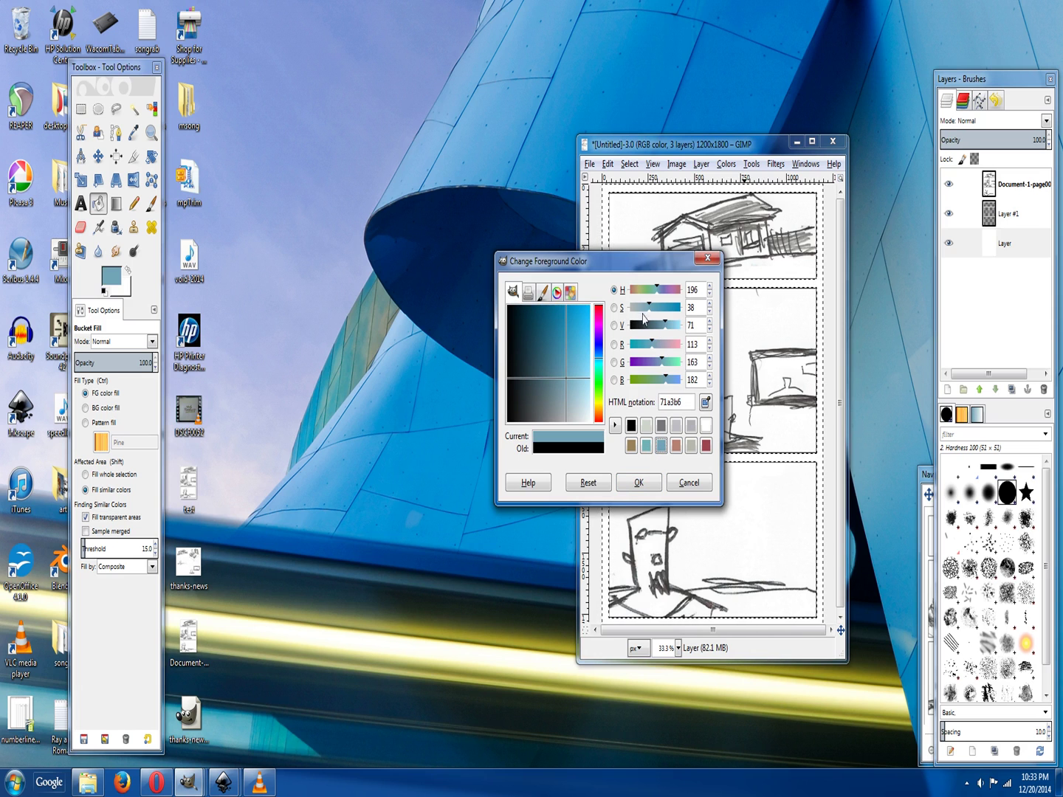
left_click_drag(643, 318, 635, 311)
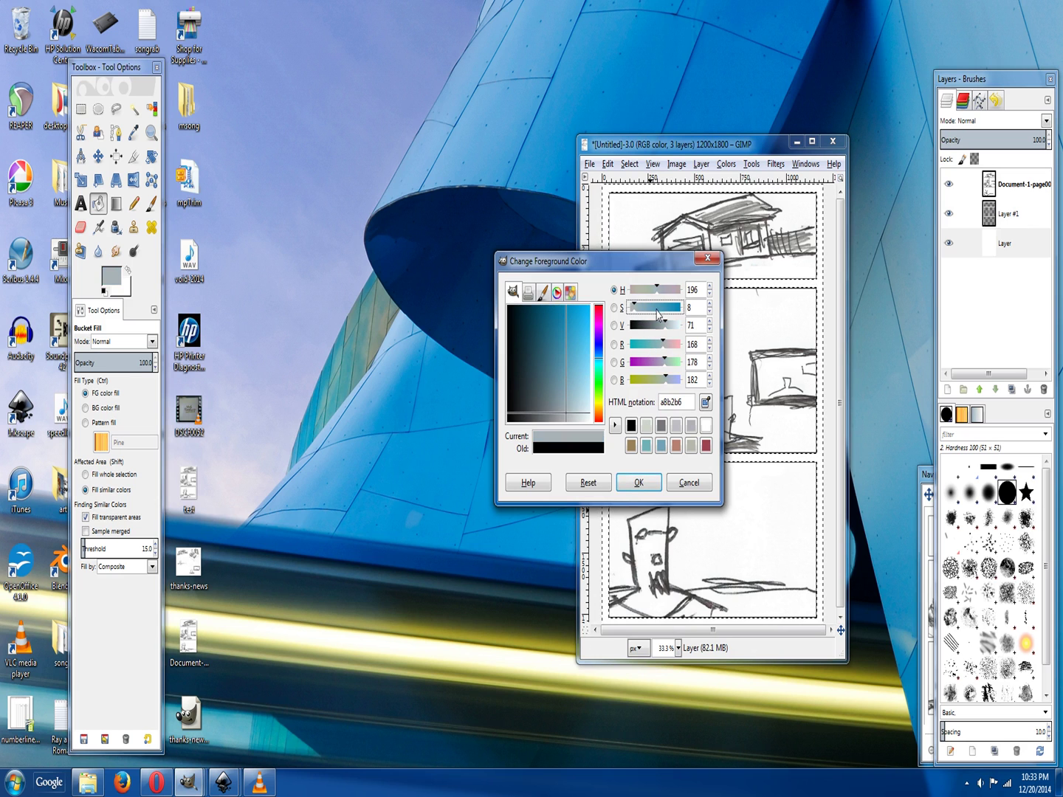
left_click(647, 308)
left_click(639, 483)
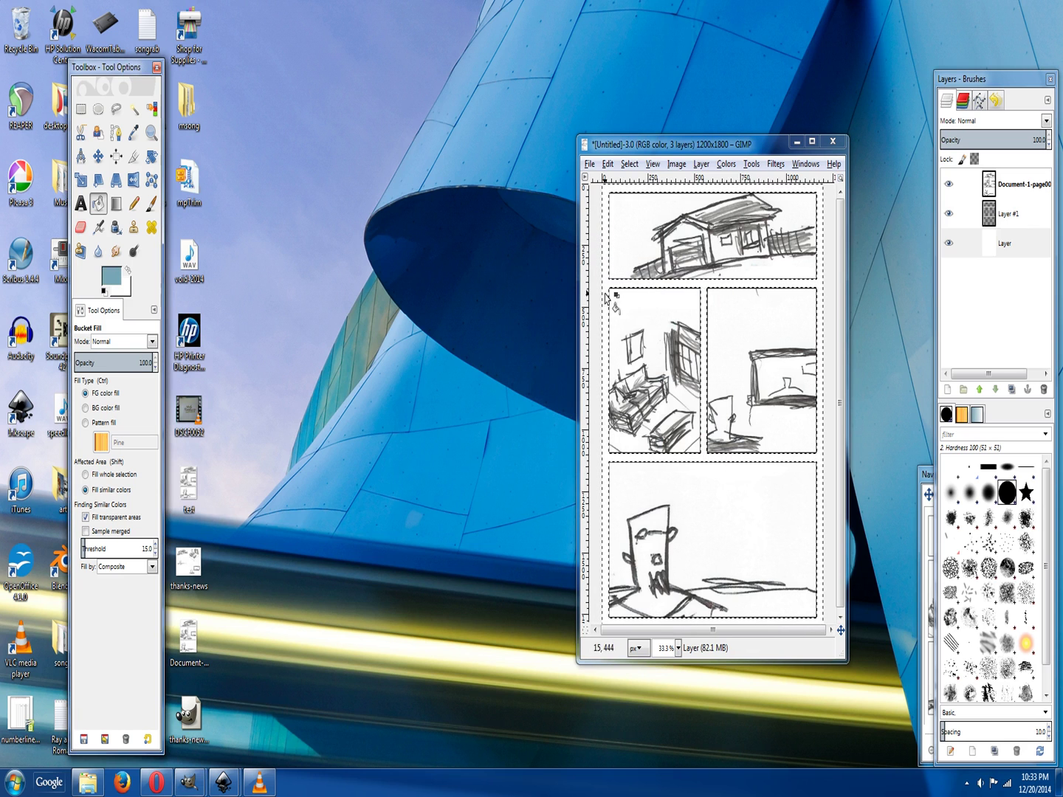
left_click(628, 320)
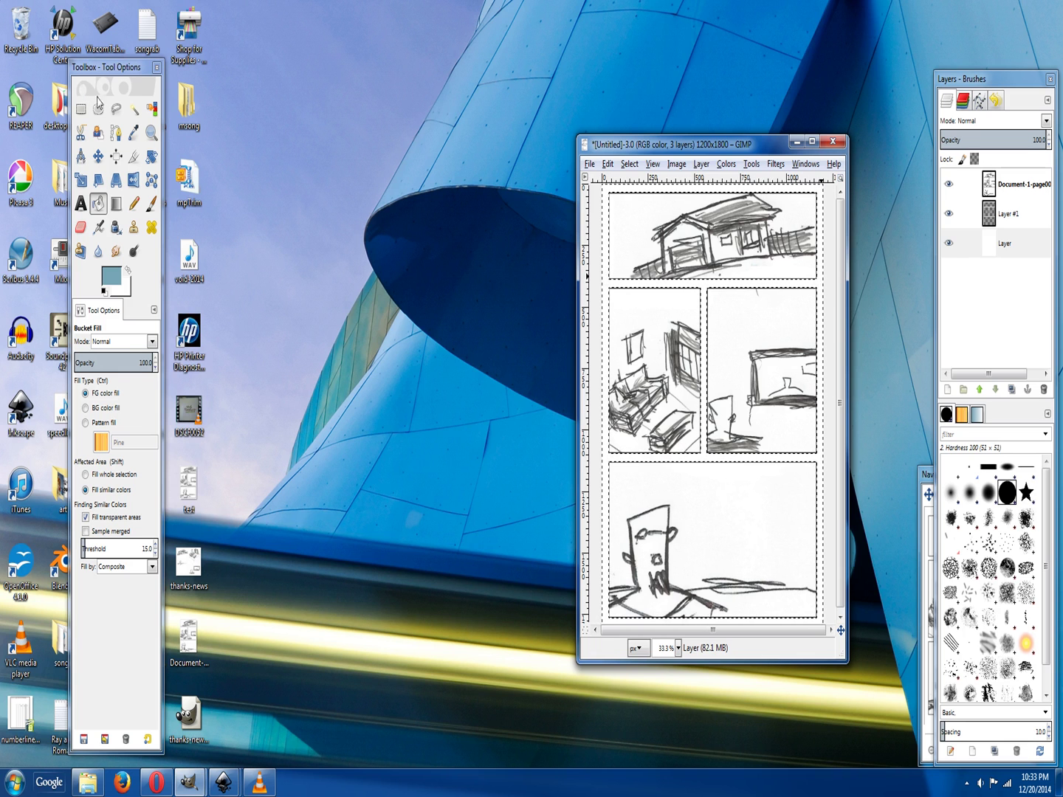
left_click(816, 299)
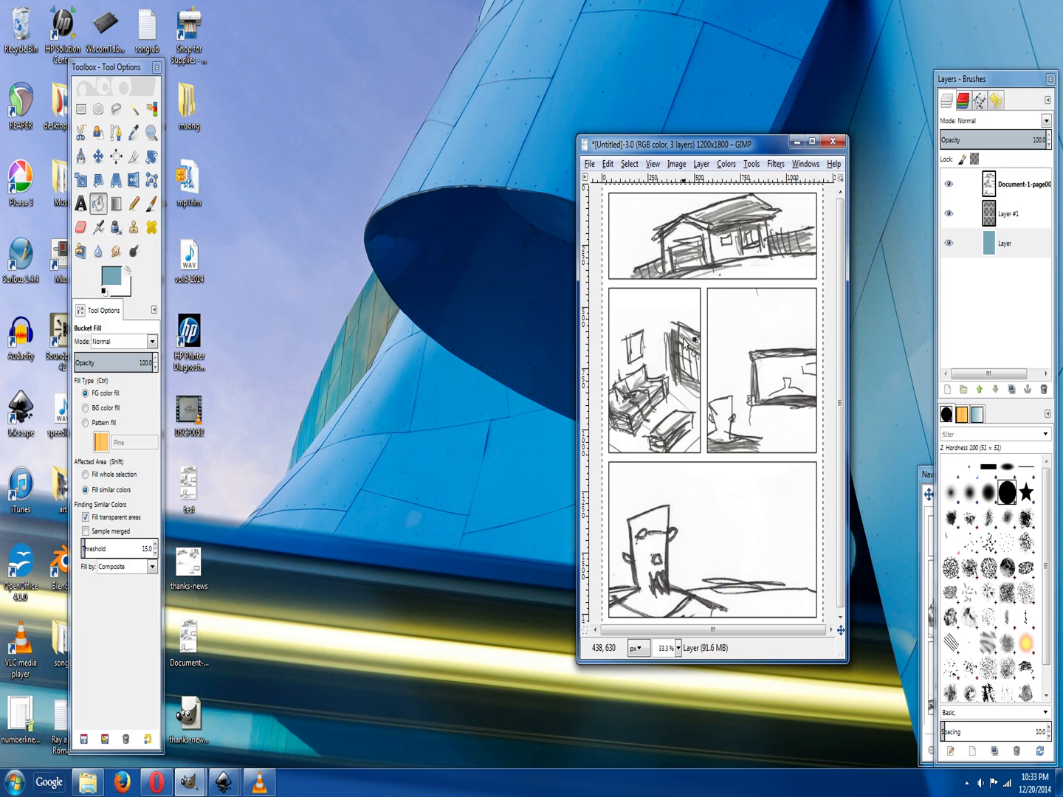
left_click(977, 188)
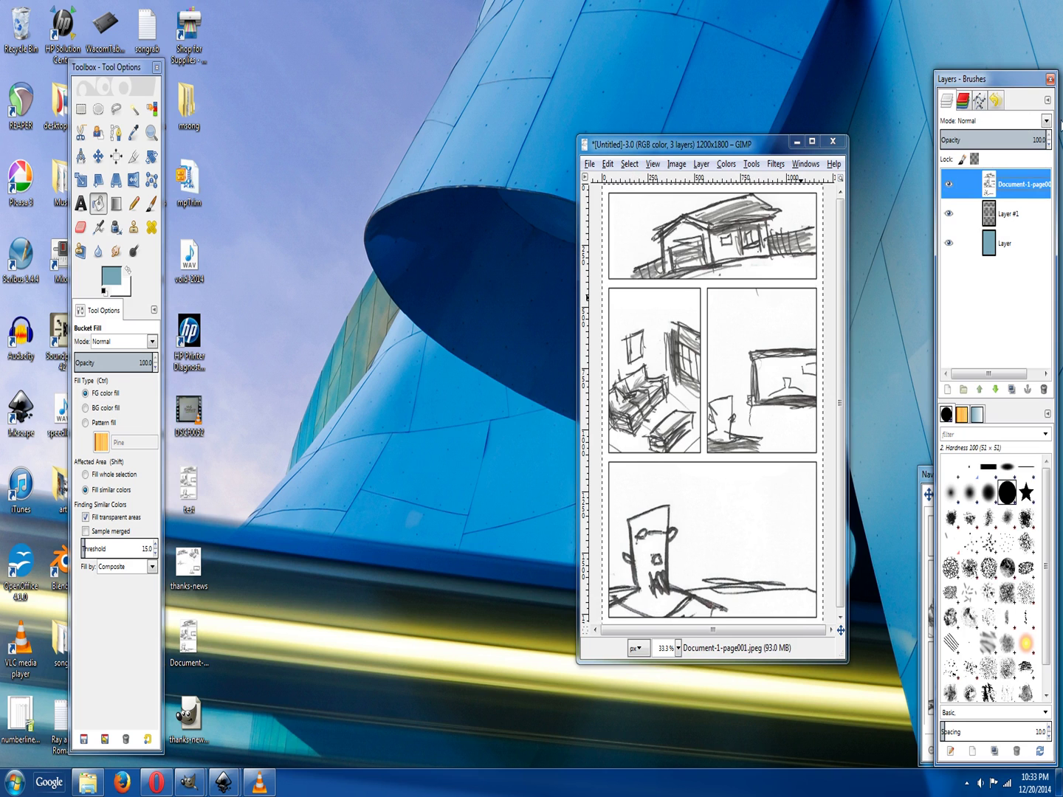
left_click(1047, 121)
left_click(994, 247)
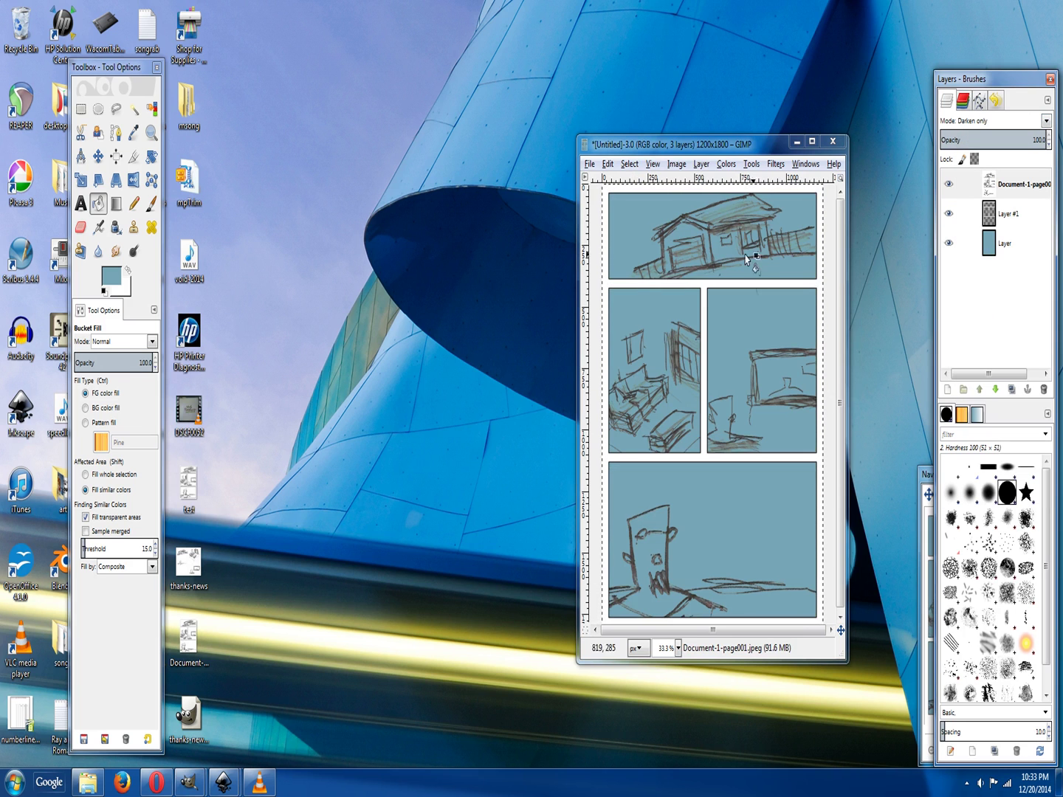
left_click(1001, 216)
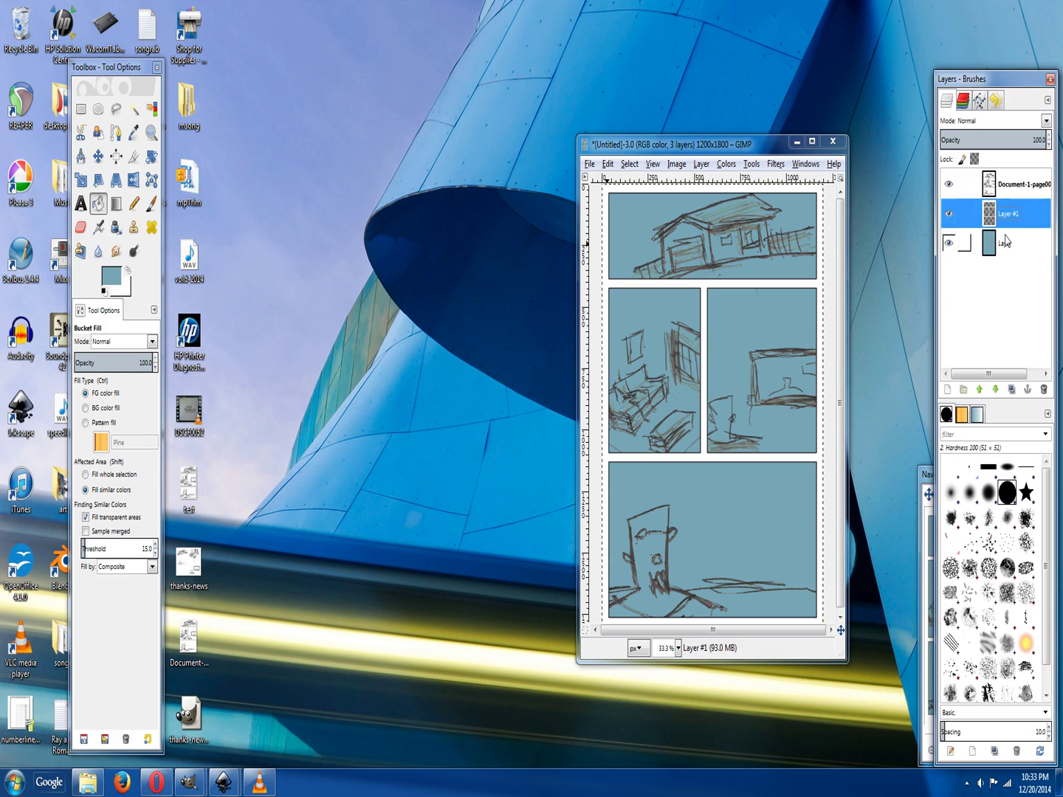
left_click(1006, 242)
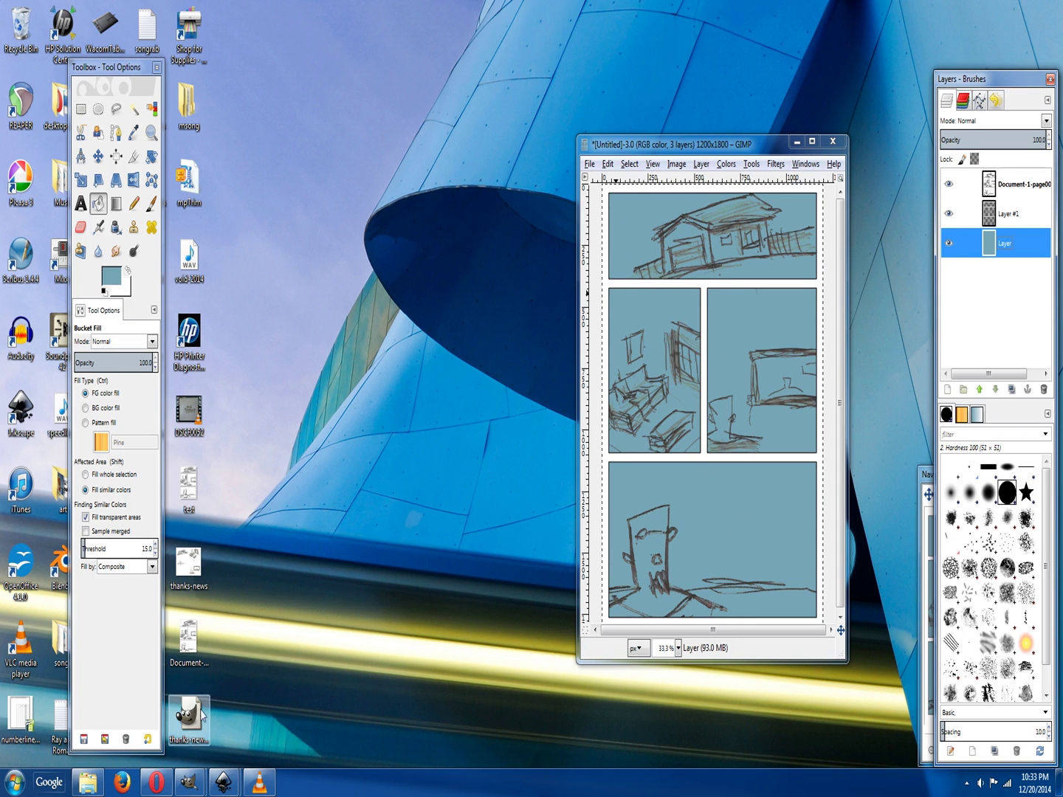
mouse_move(223, 787)
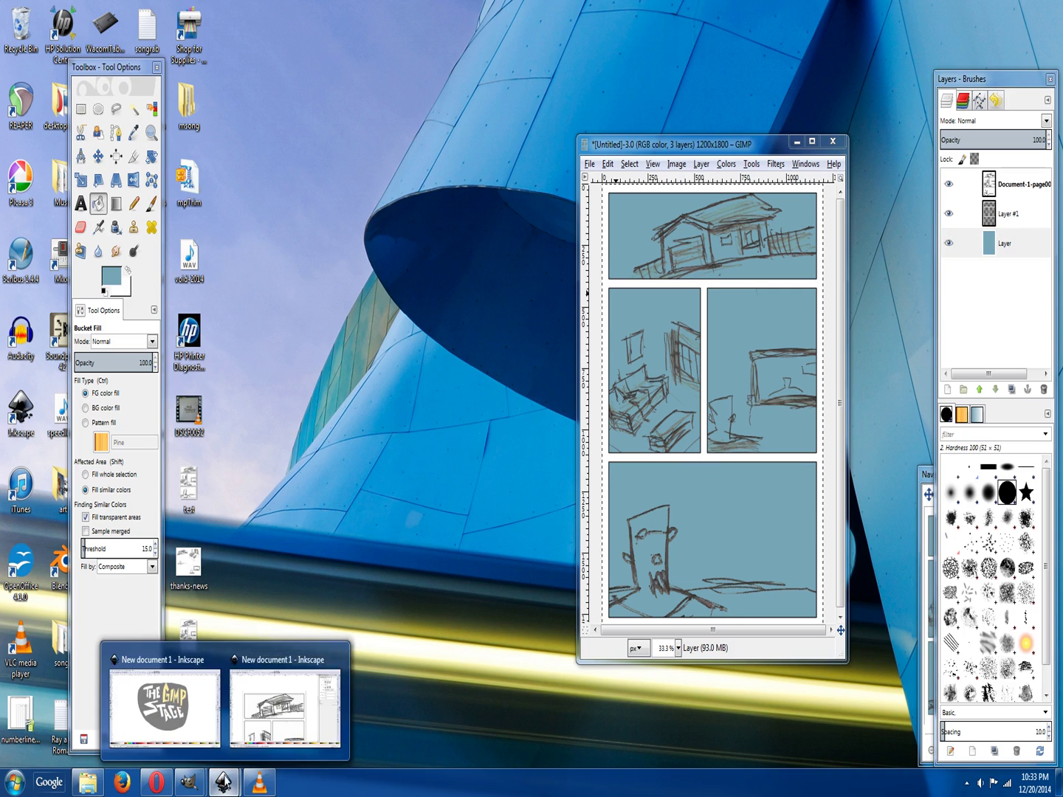
mouse_move(270, 714)
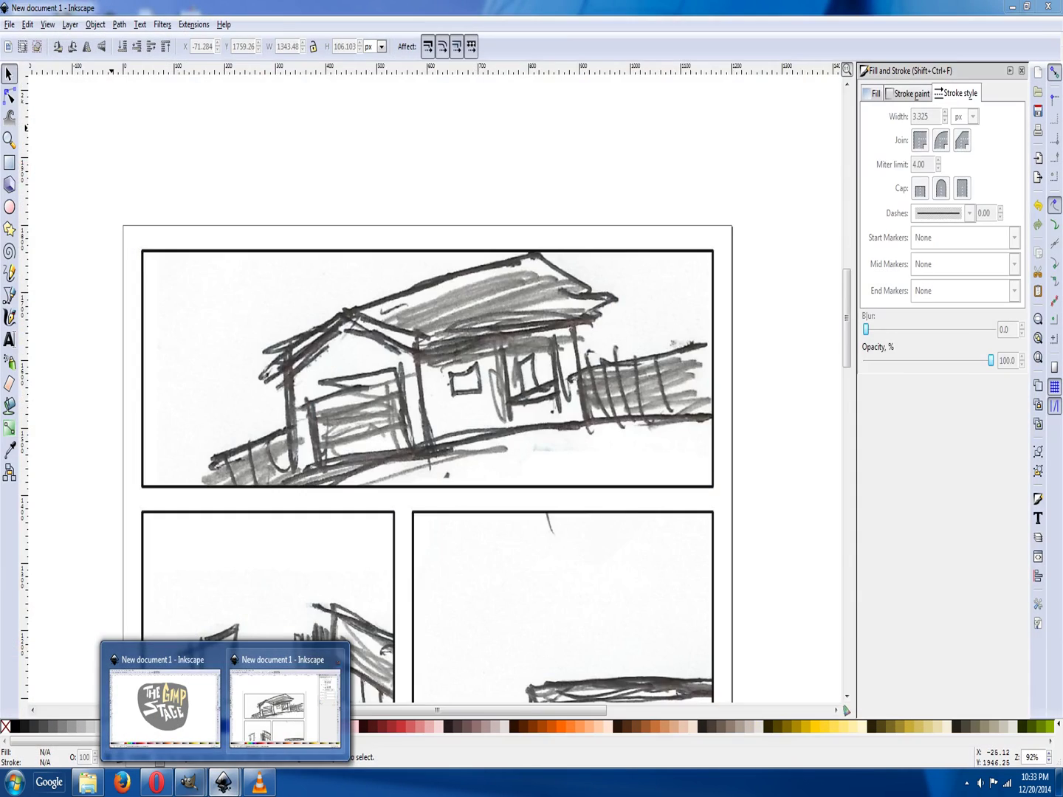
mouse_move(189, 784)
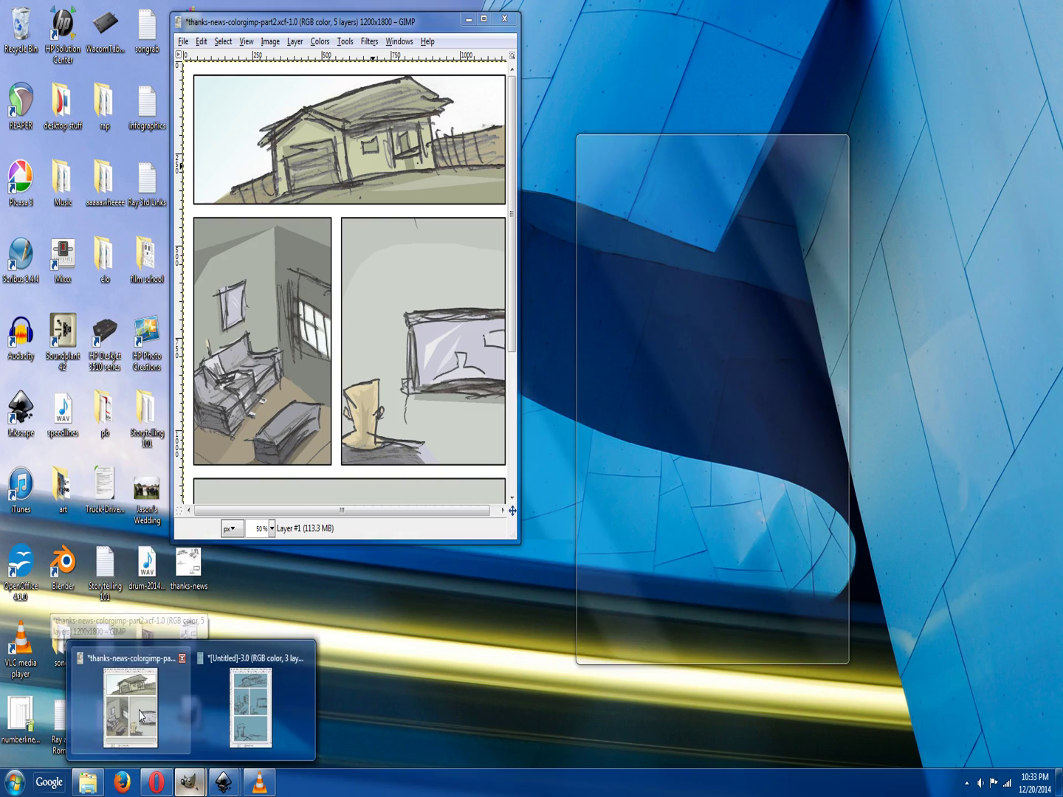
Bring thanks-news-colorgimp-part2.xcf to the front and maximize its window.
left_click(144, 708)
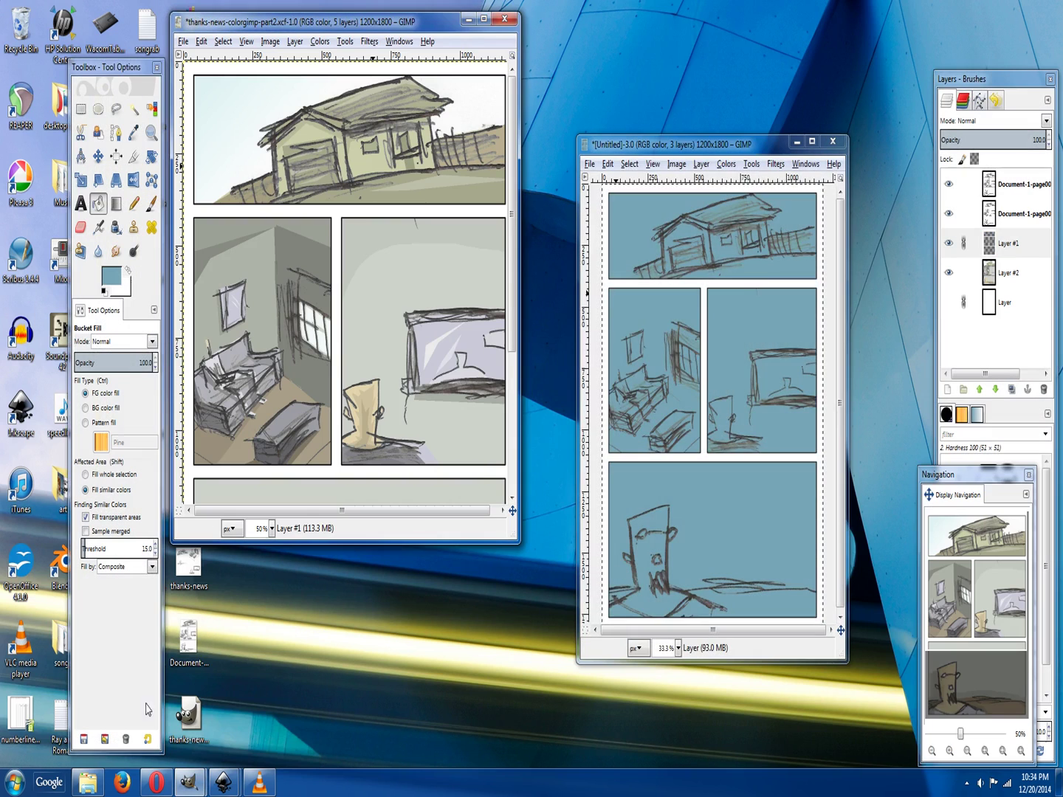
left_click(484, 18)
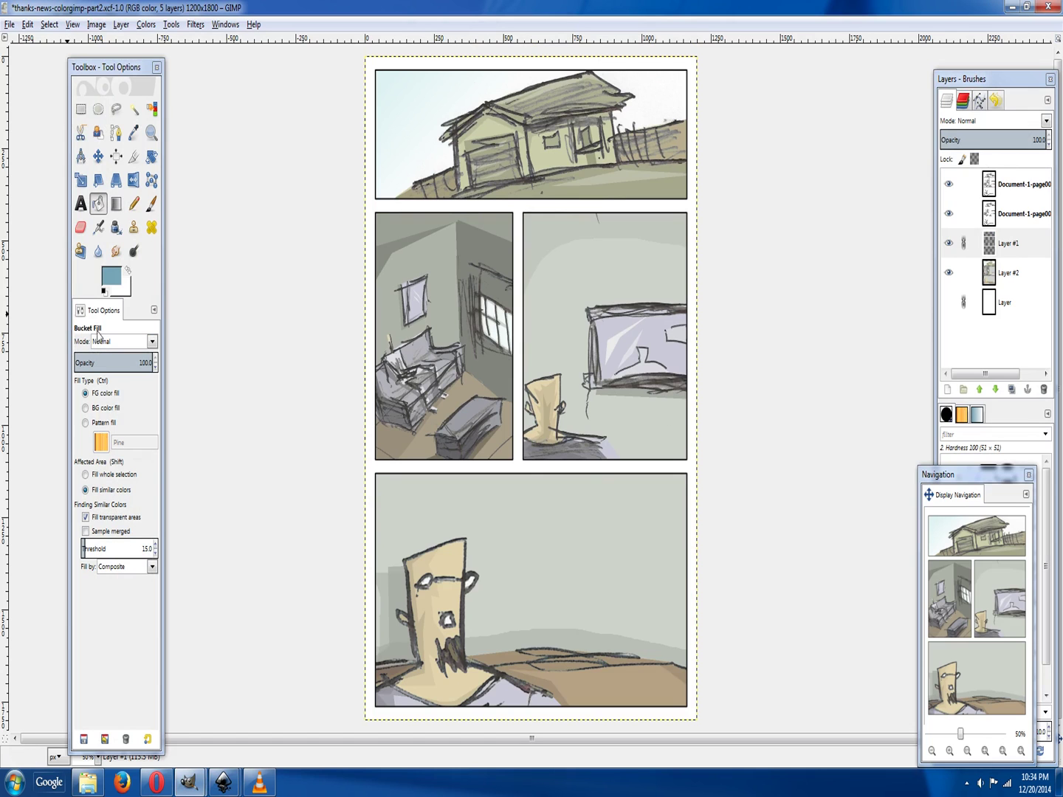
left_click(147, 361)
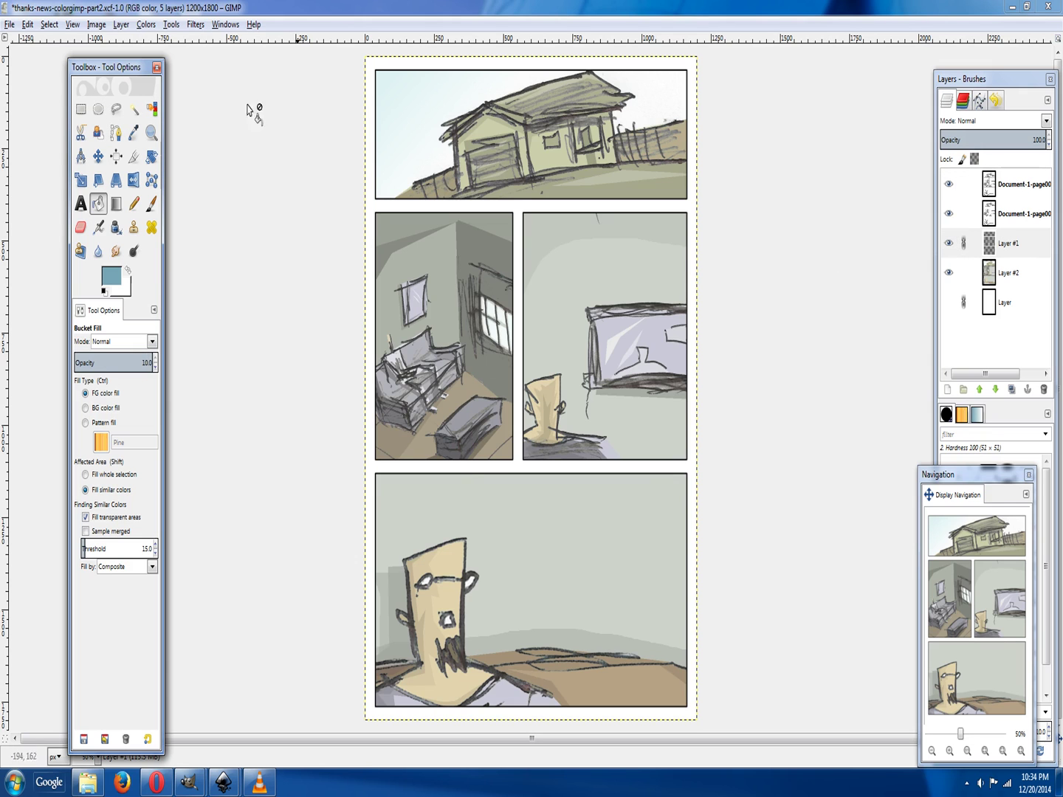
Fuzzy-select the white gutter around the panels and grow the selection by 3 px.
left_click(135, 110)
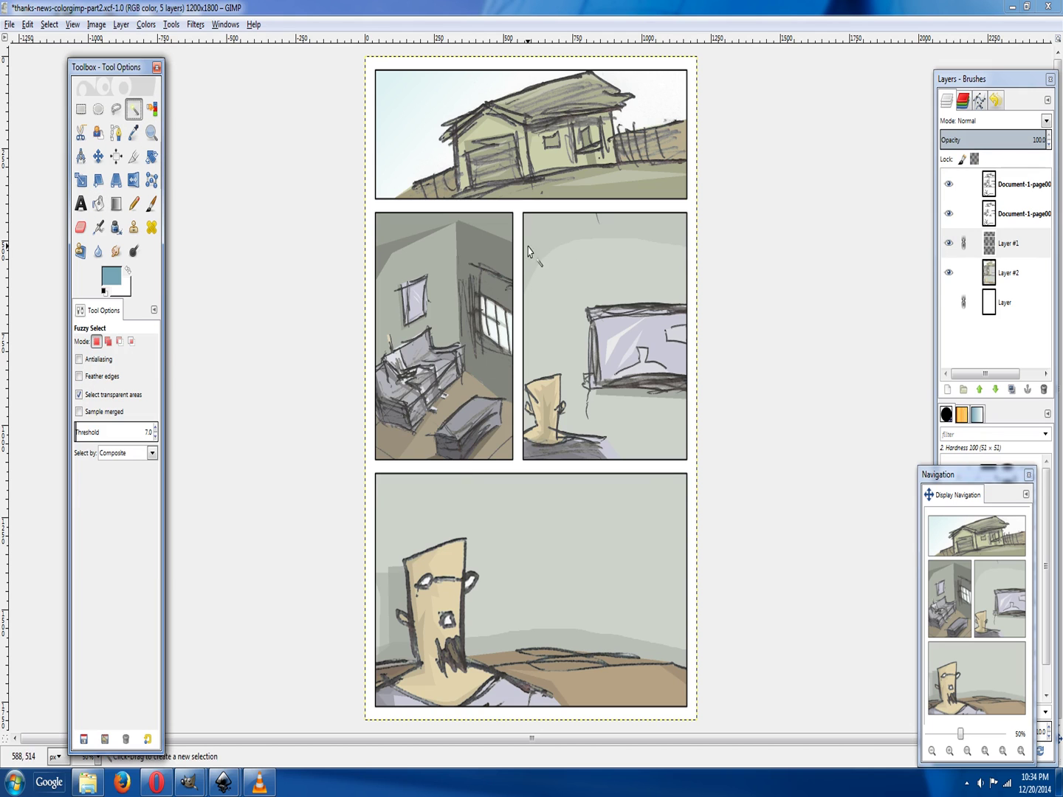
left_click(517, 226)
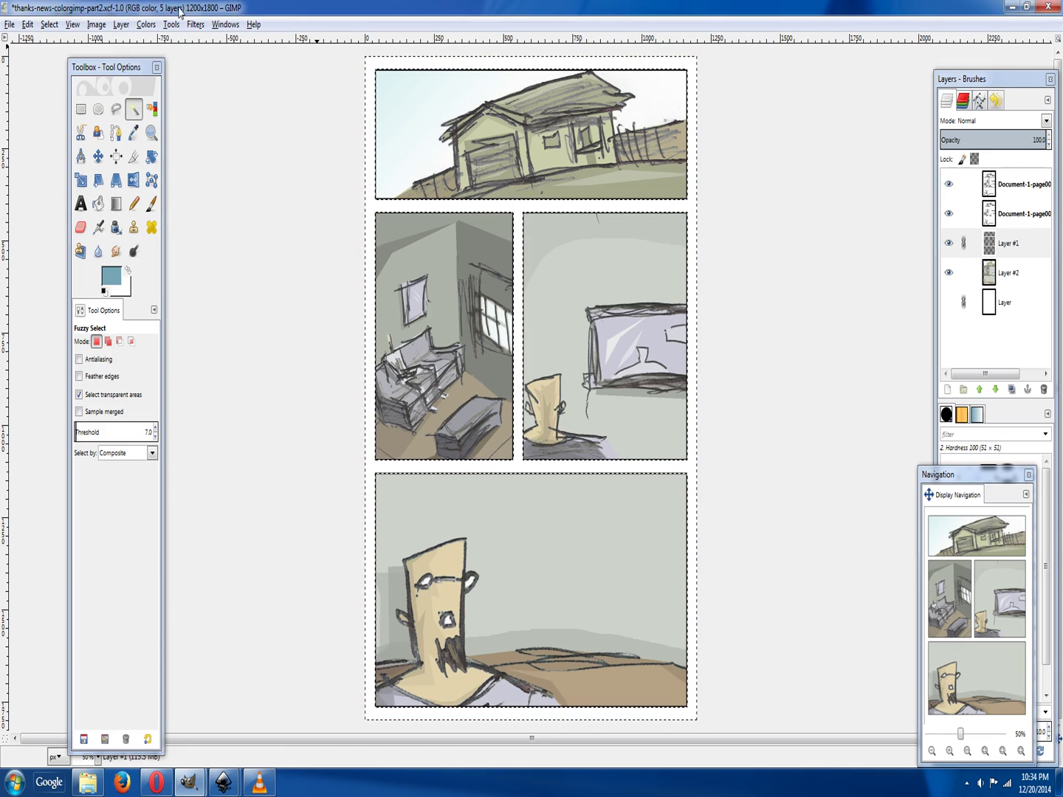
left_click(120, 24)
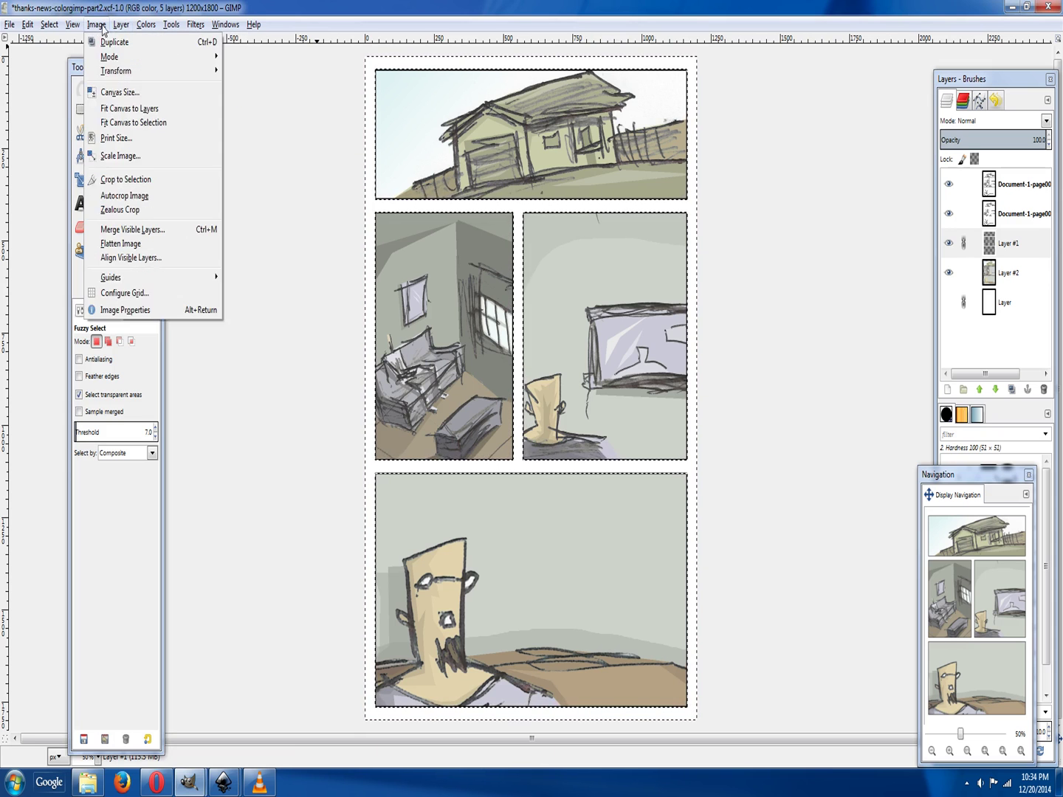
mouse_move(50, 30)
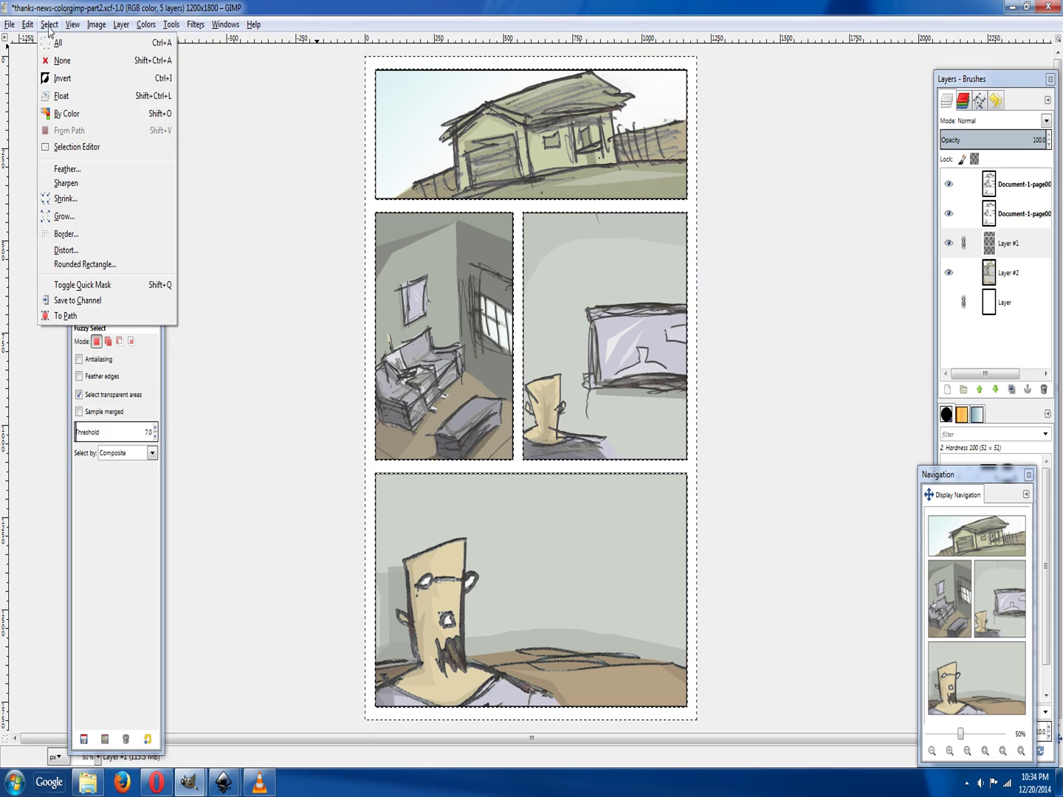
left_click(67, 219)
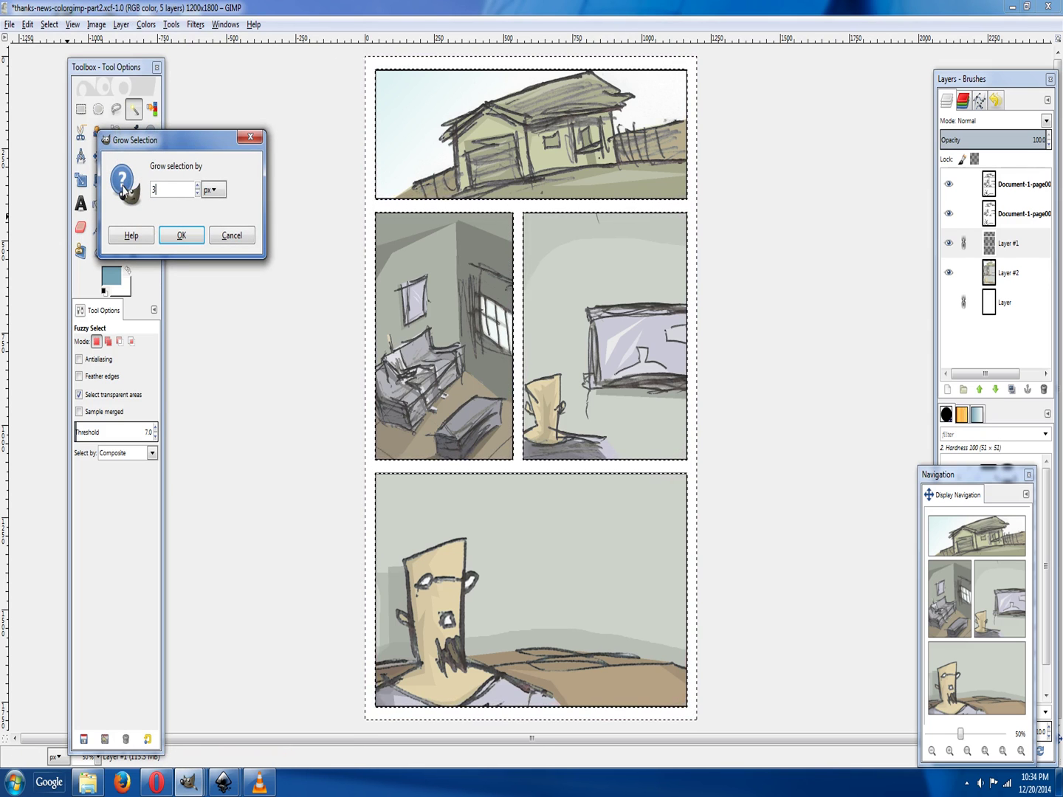
key("Return")
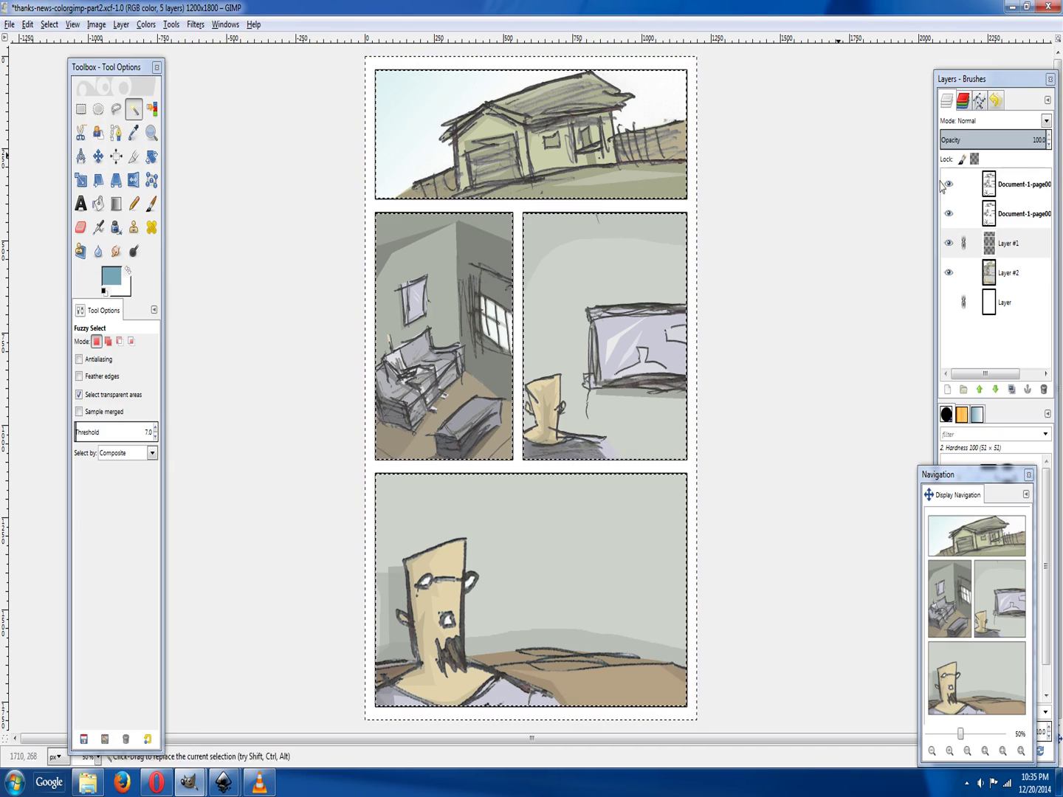
Delete the selected ink on the top layer, select none, and return to Layer #1.
left_click(1006, 188)
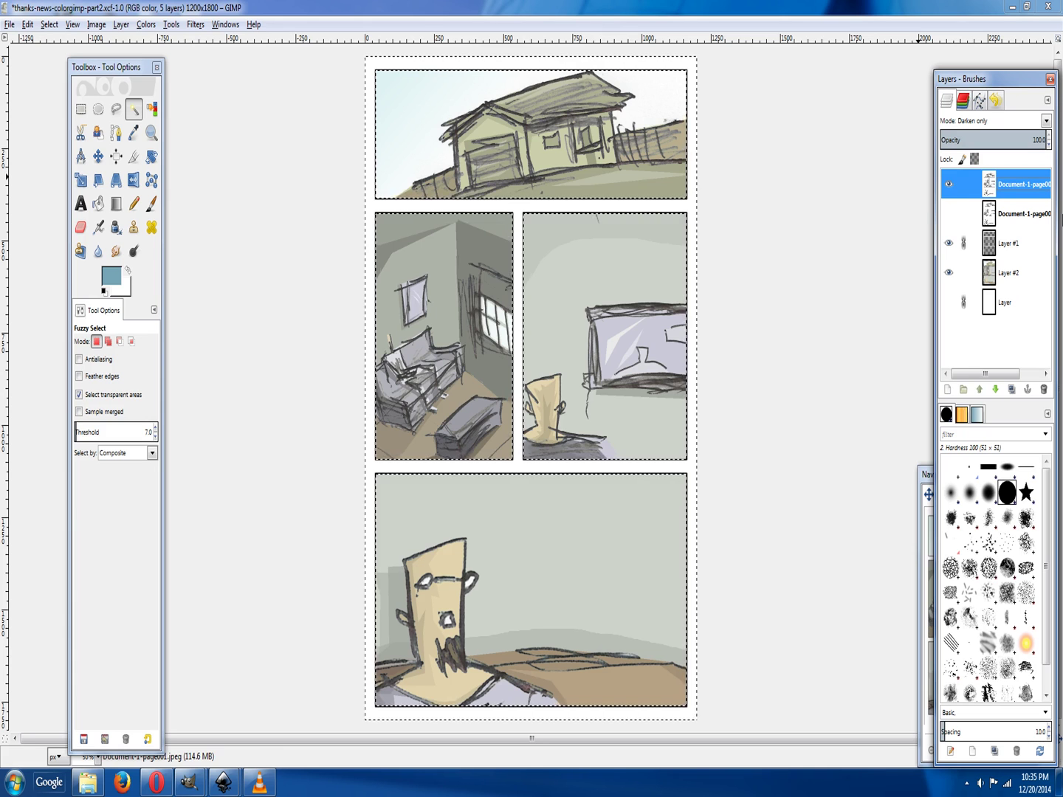
left_click(55, 23)
mouse_move(31, 25)
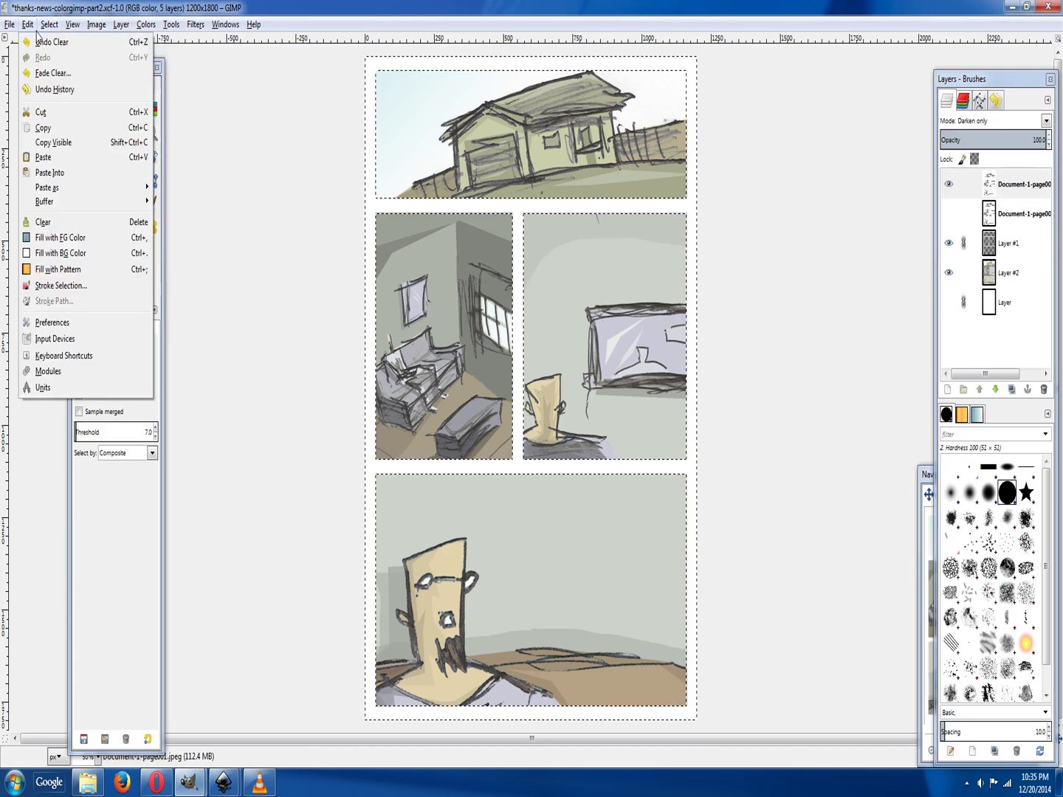
left_click(49, 56)
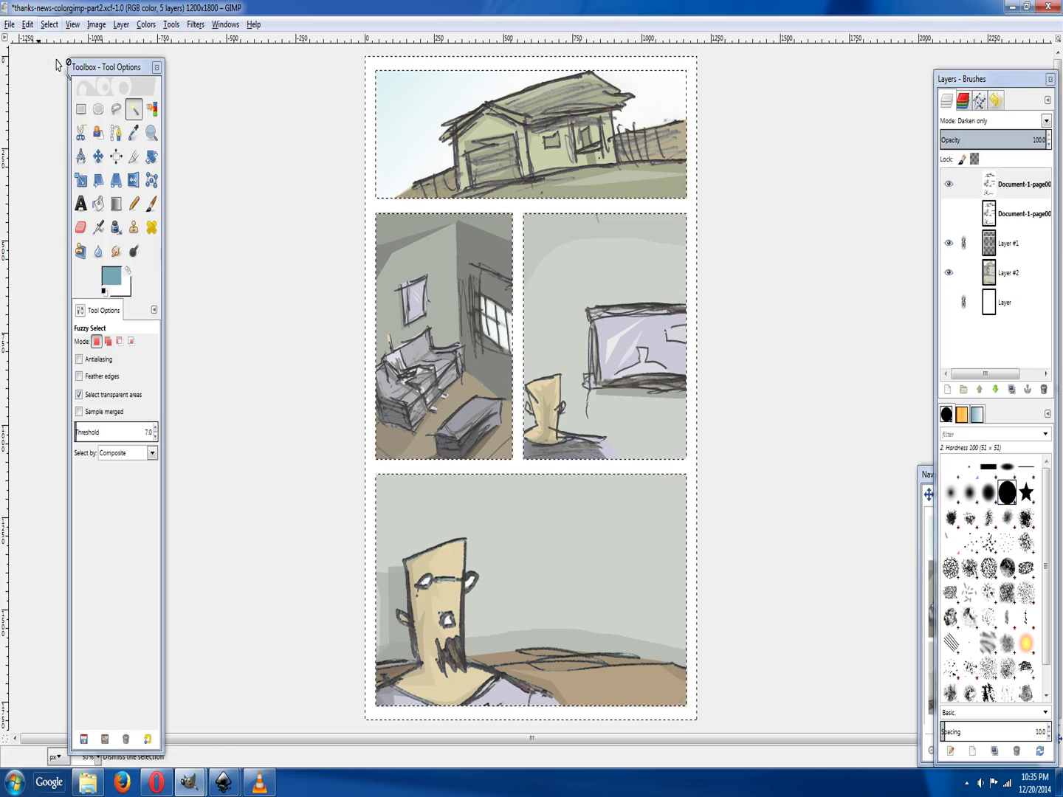
left_click(1002, 251)
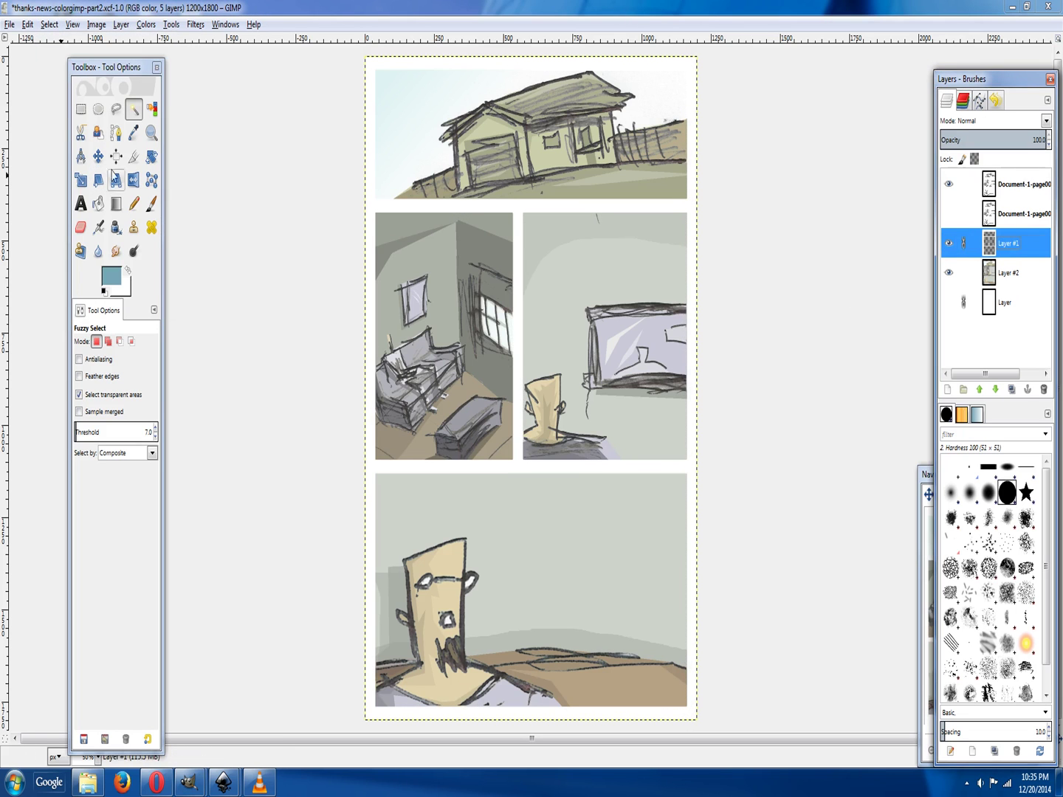
Sample black and bucket-fill the gutters and page border solid black at 100% opacity.
left_click(136, 133)
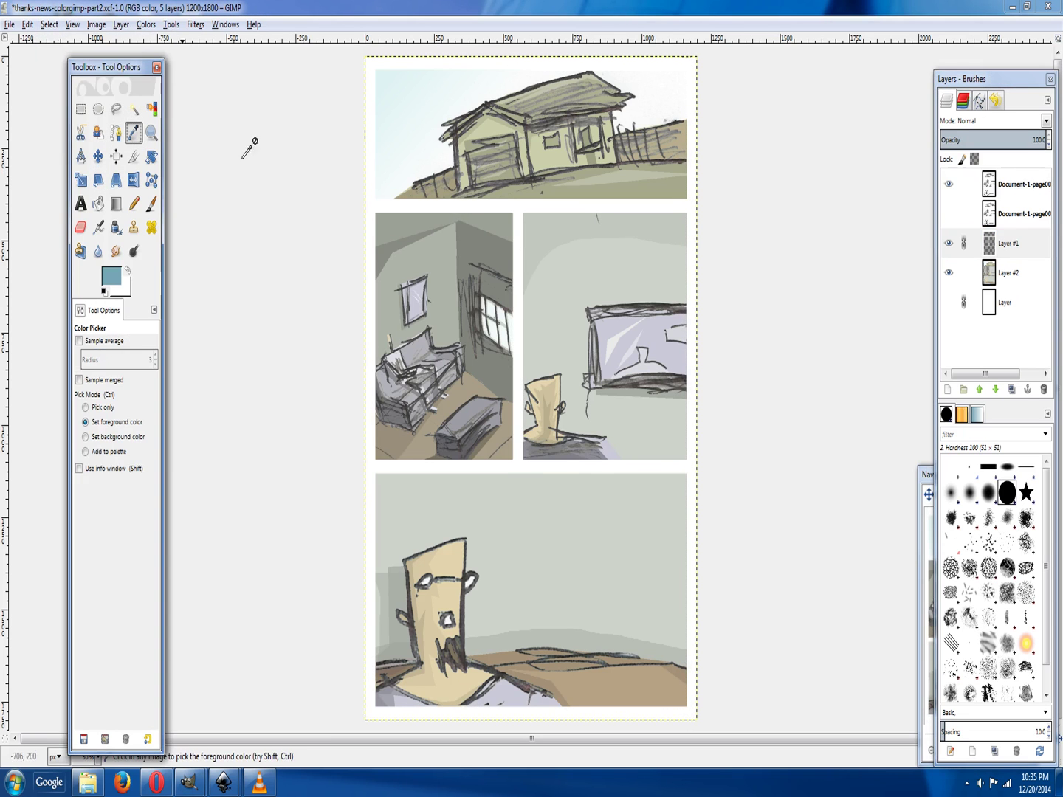
left_click(633, 524)
left_click(98, 206)
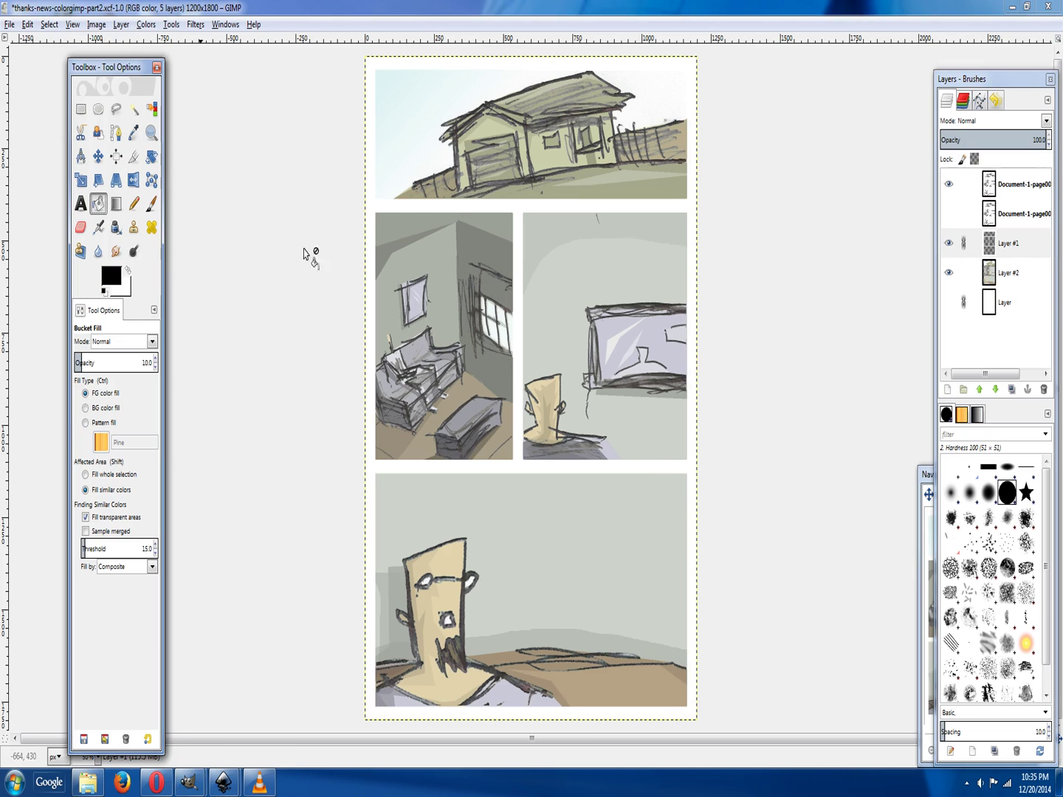
left_click(371, 215)
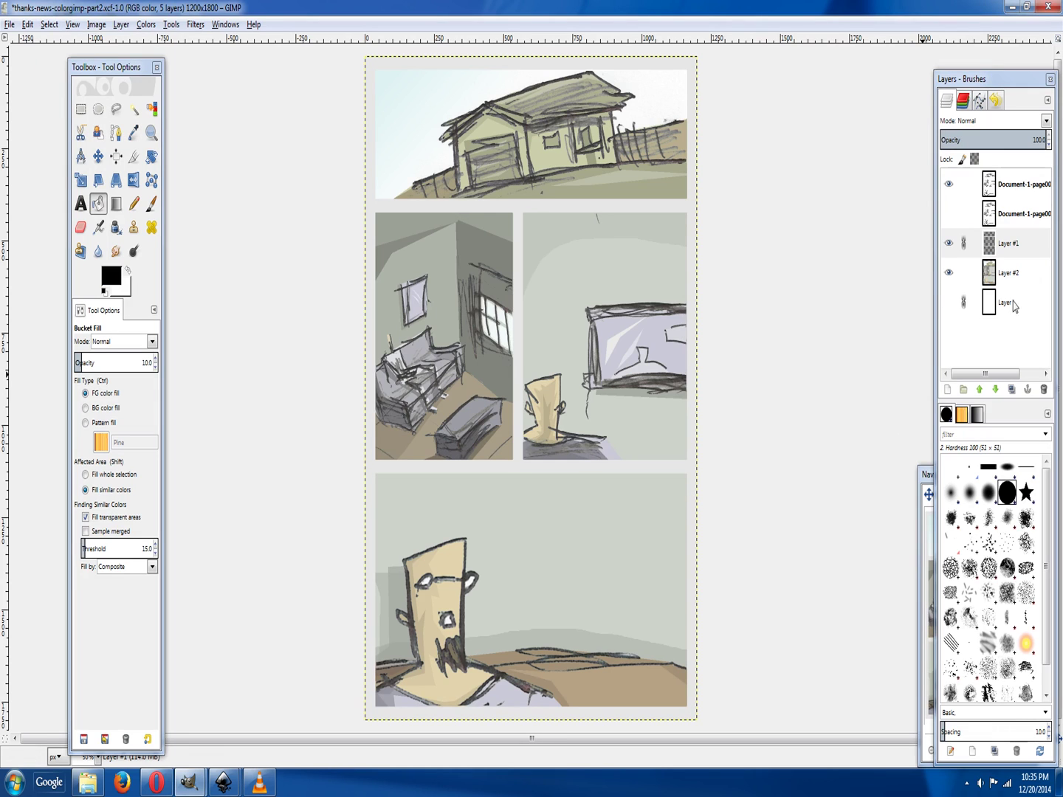
left_click_drag(82, 366, 270, 363)
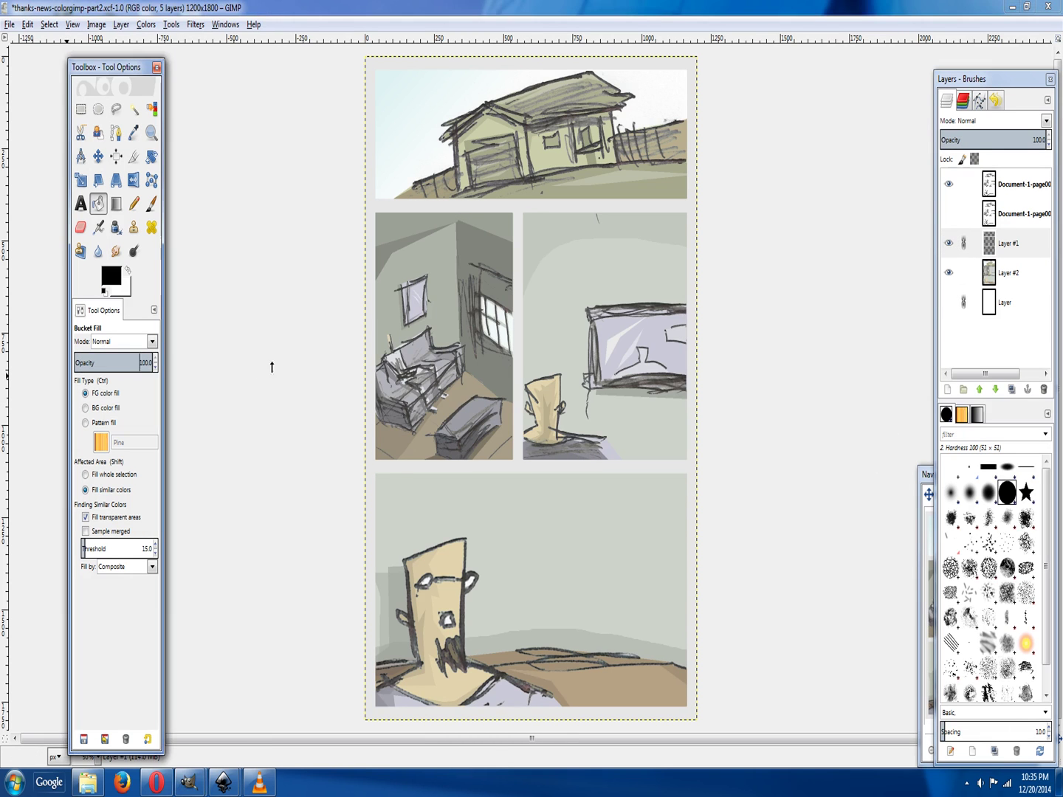
left_click(396, 465)
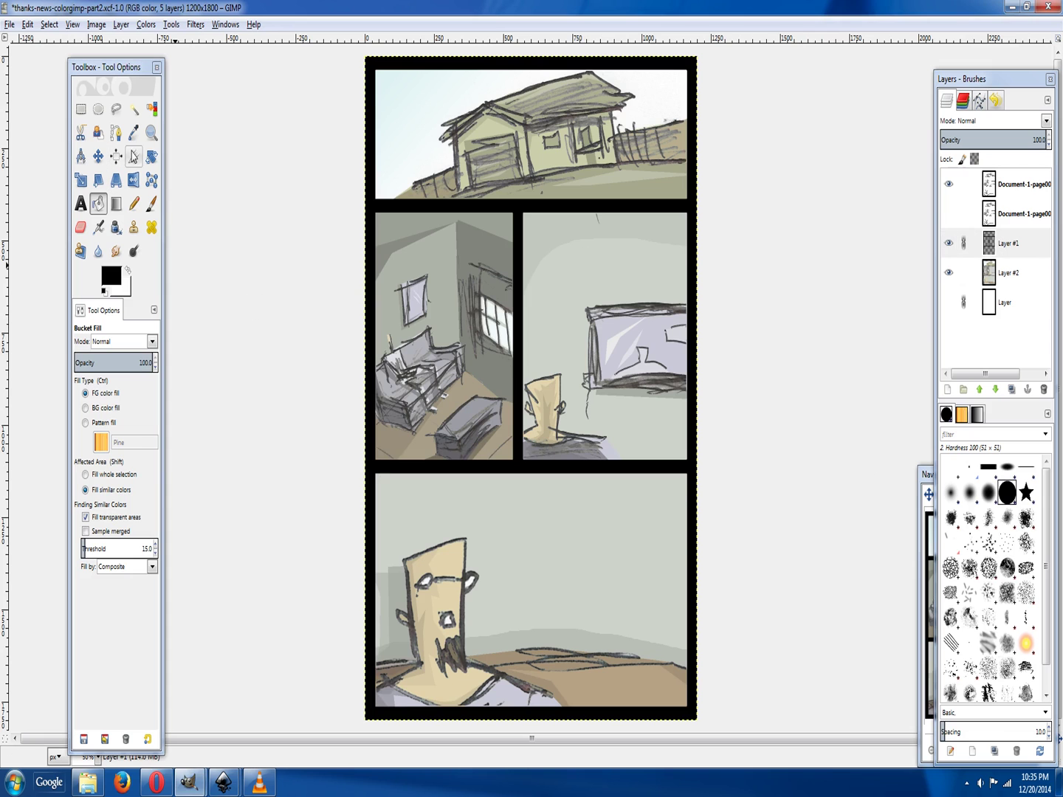
Sample the light grey panel background from Layer #2 and fill Layer #1's black gutters with it.
left_click(134, 132)
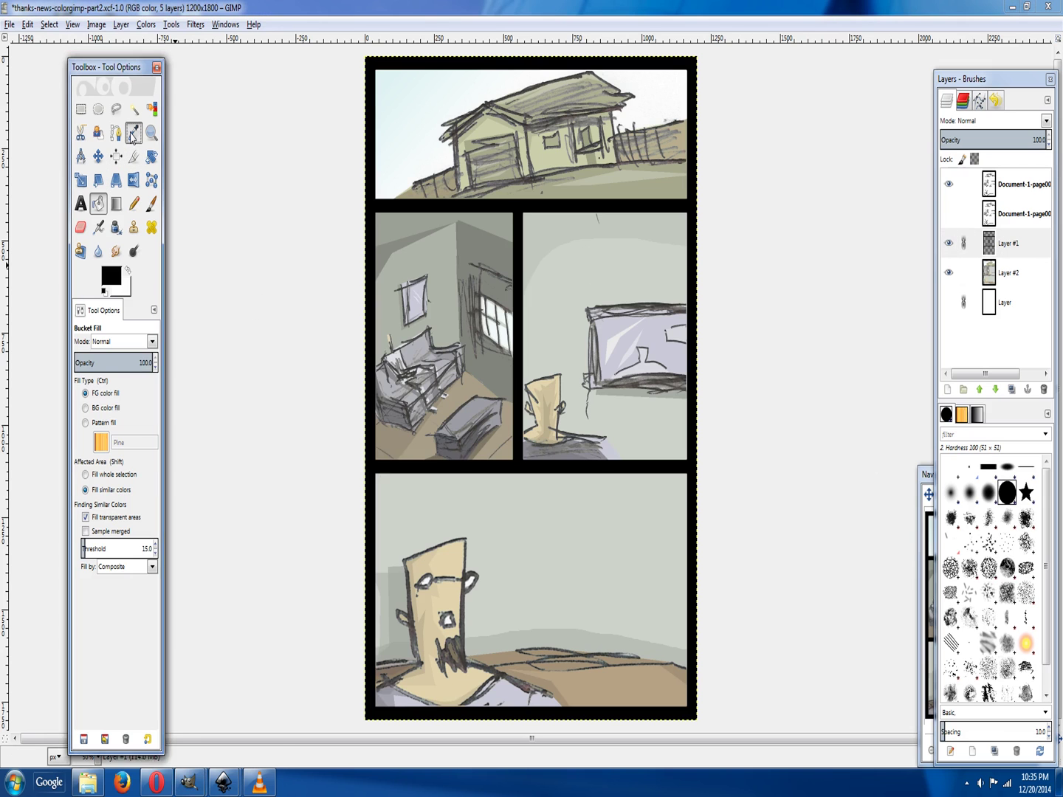
left_click(1007, 275)
left_click(554, 330)
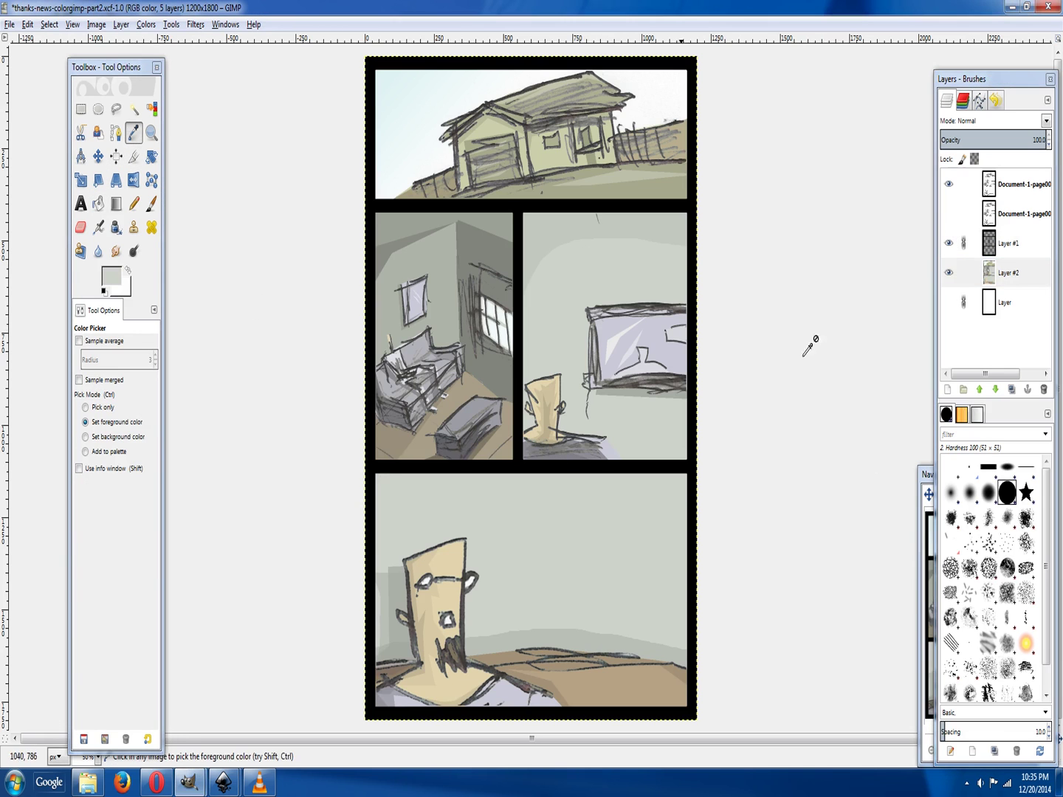
left_click(1005, 246)
left_click(99, 203)
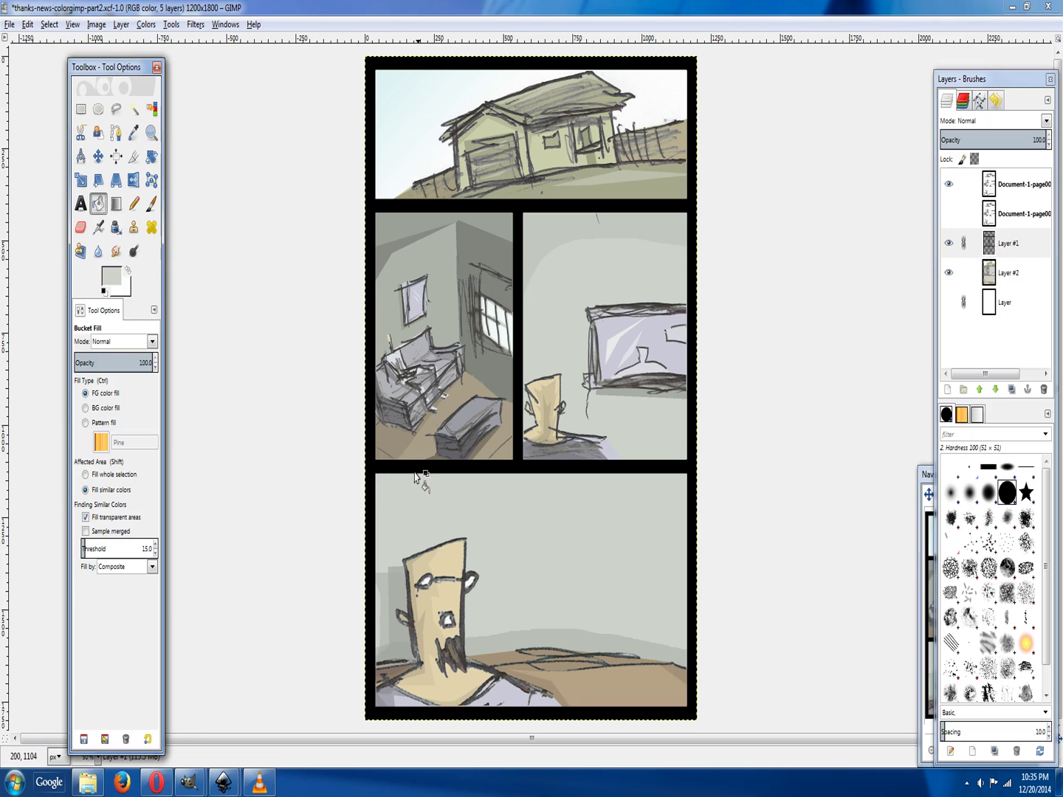
left_click(371, 472)
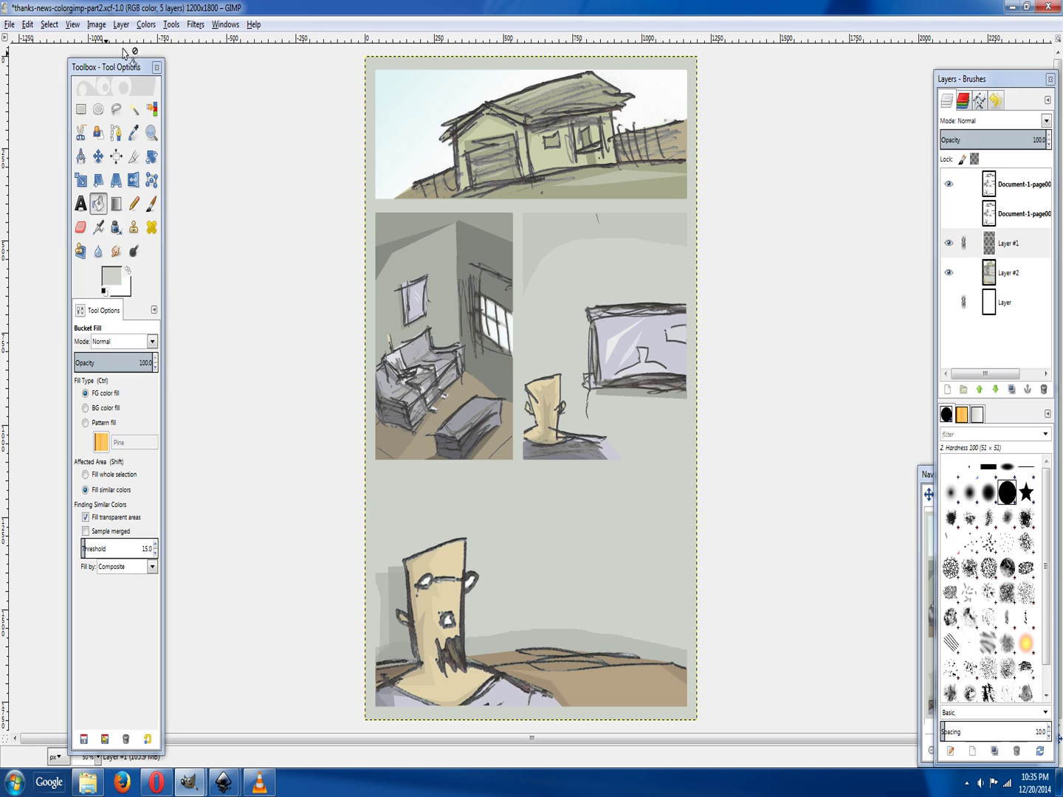
Switch to the VLC media player window from the taskbar.
left_click(259, 782)
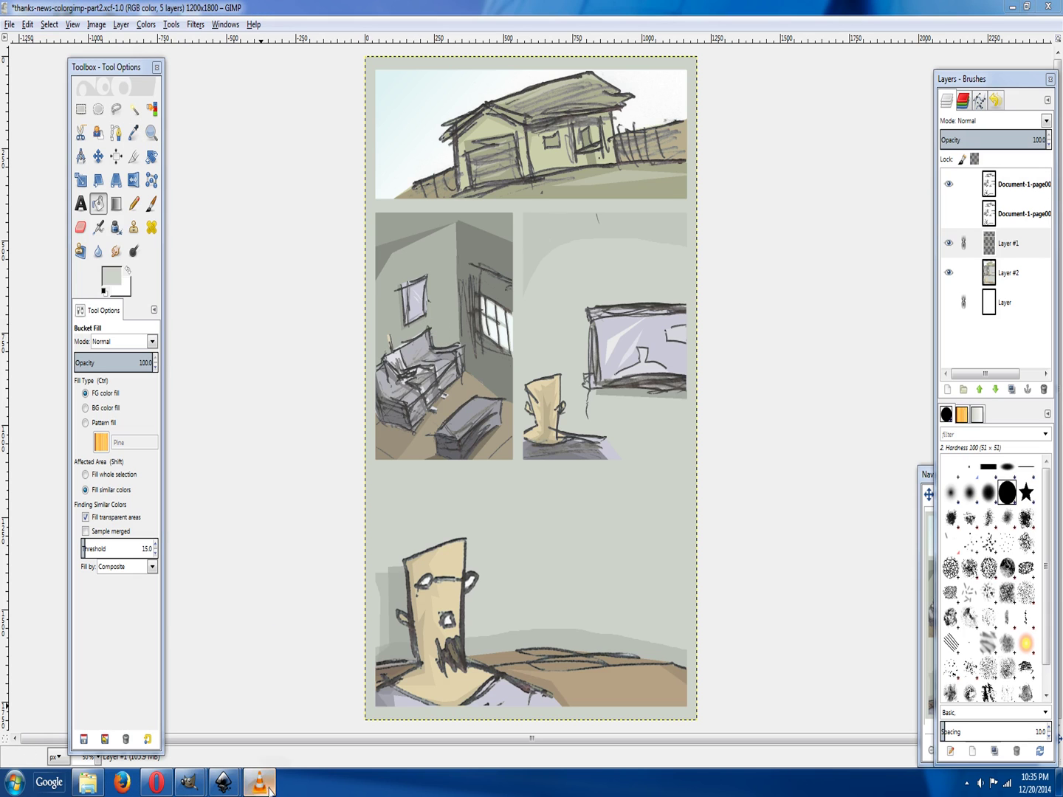